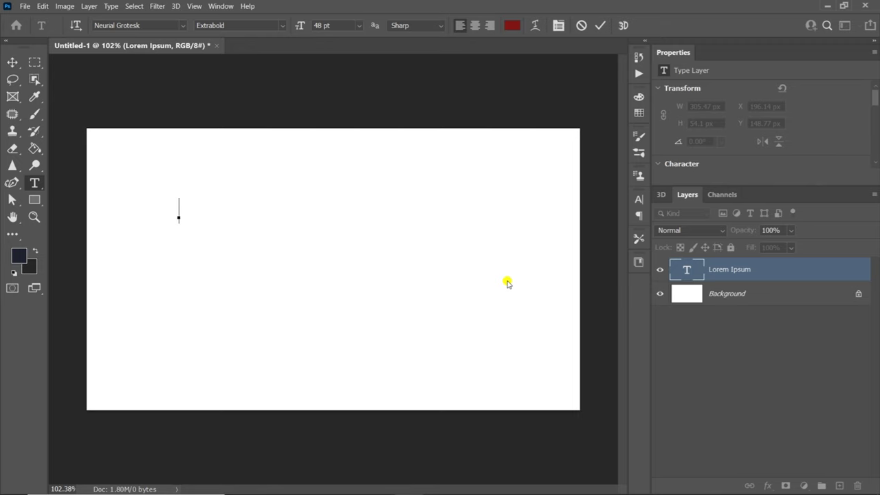
Commit the red five-line numbered list and lock its text layer
text(1.Digital identity 2.Your services 3.Contact details 4.Address 5.Typo/Graphic)
key(ctrl+Return)
key(v)
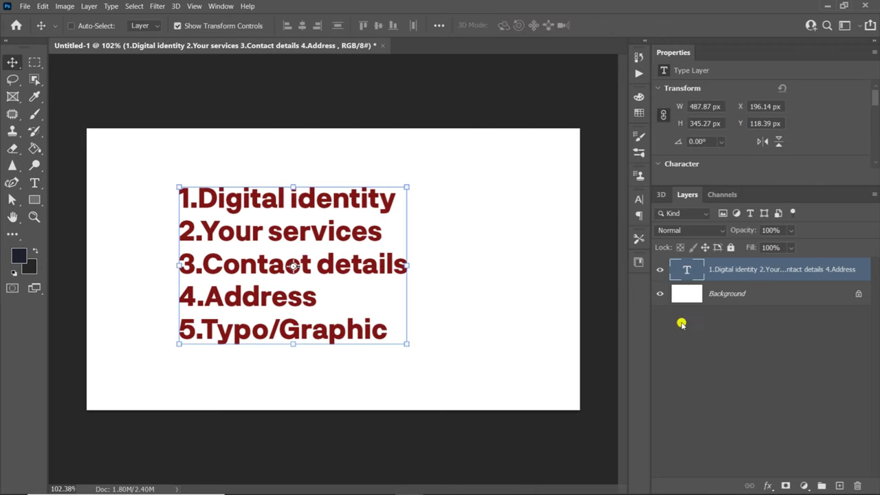
key(ctrl)
key(ctrl+slash)
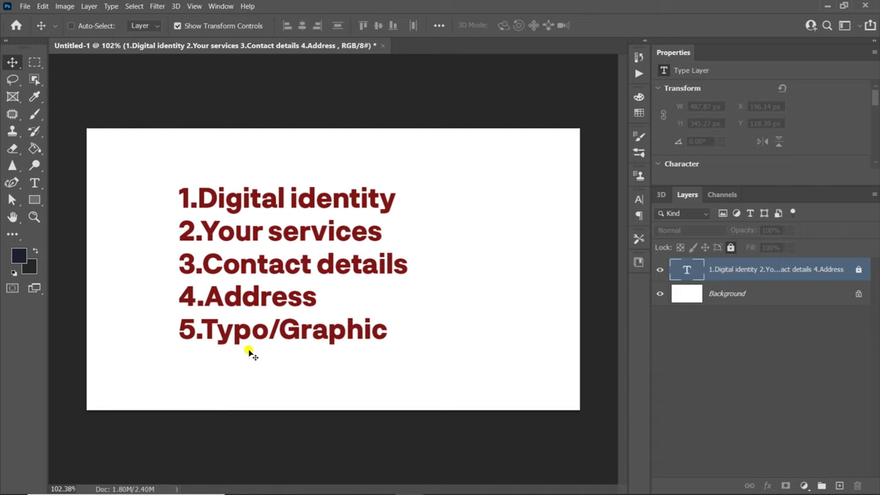
Try dragging the locked numbered-list text, which triggers the locked-layer alert
click(444, 272)
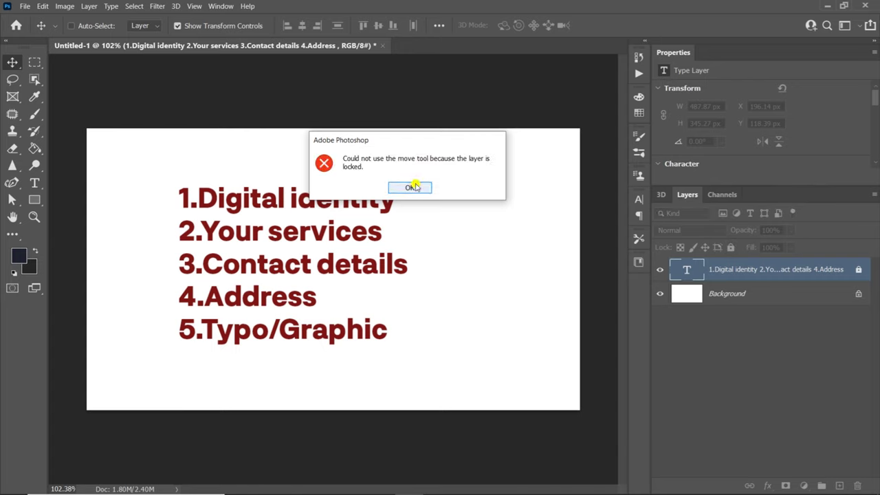
Dismiss the locked-layer warning, then unlock and delete the numbered-list text layer
click(412, 187)
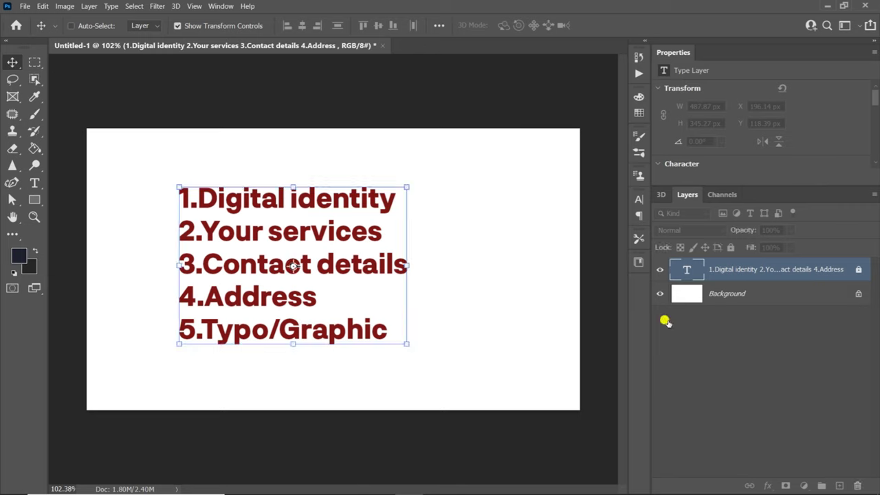
key(ctrl+slash)
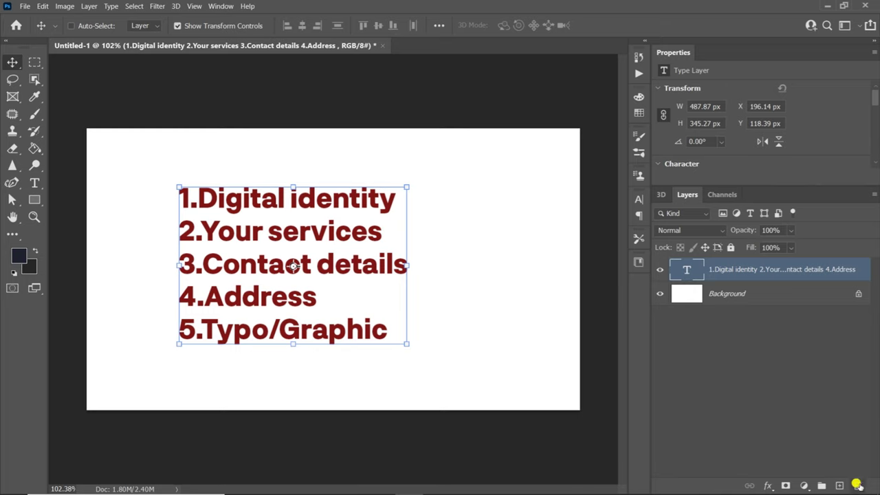
click(857, 486)
key(super)
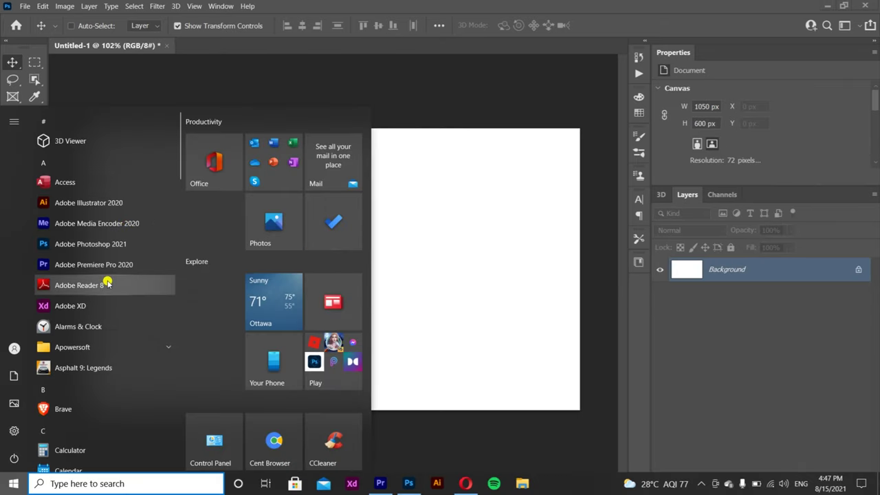
In File Explorer browse to Desktop > Creative and select the Social Media post folder
key(super+e)
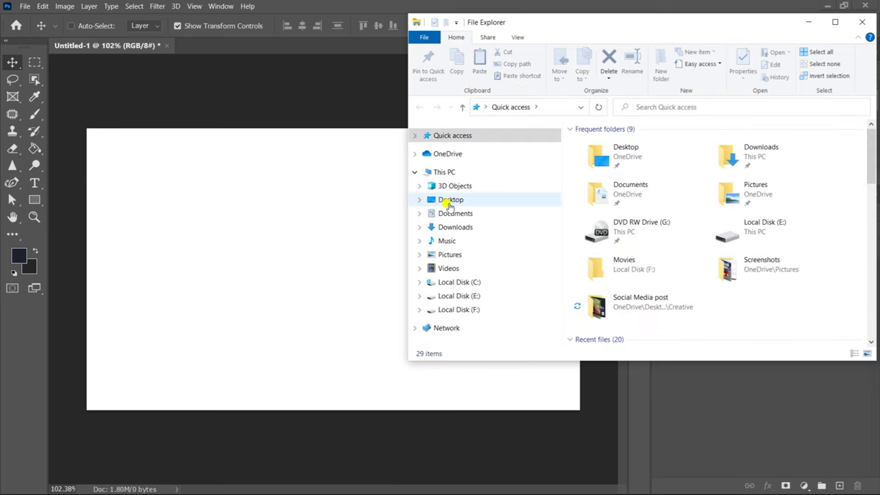
click(449, 200)
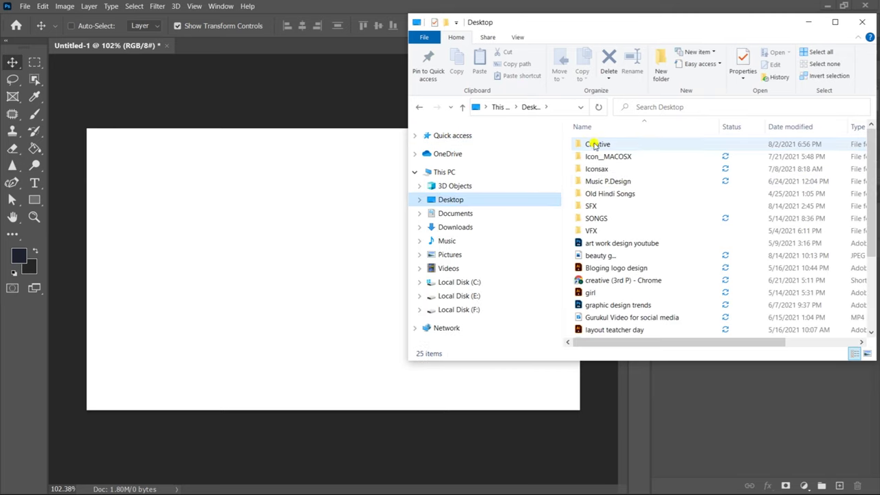
double_click(594, 144)
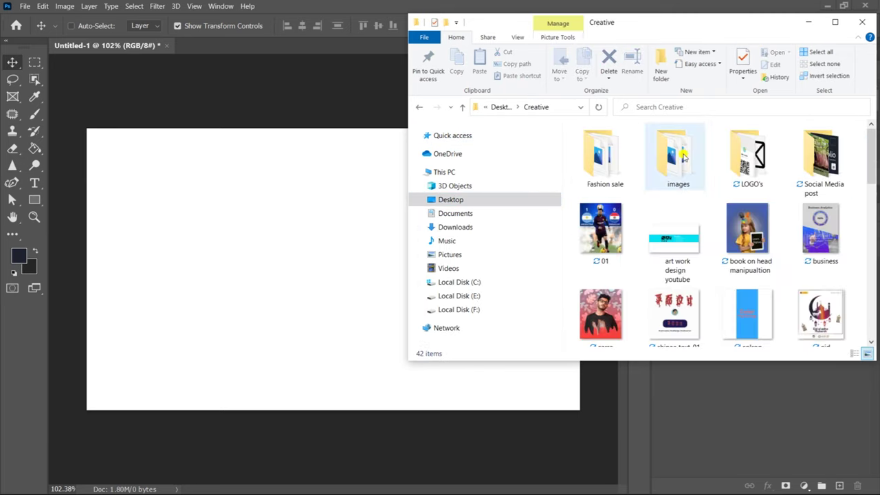
click(824, 157)
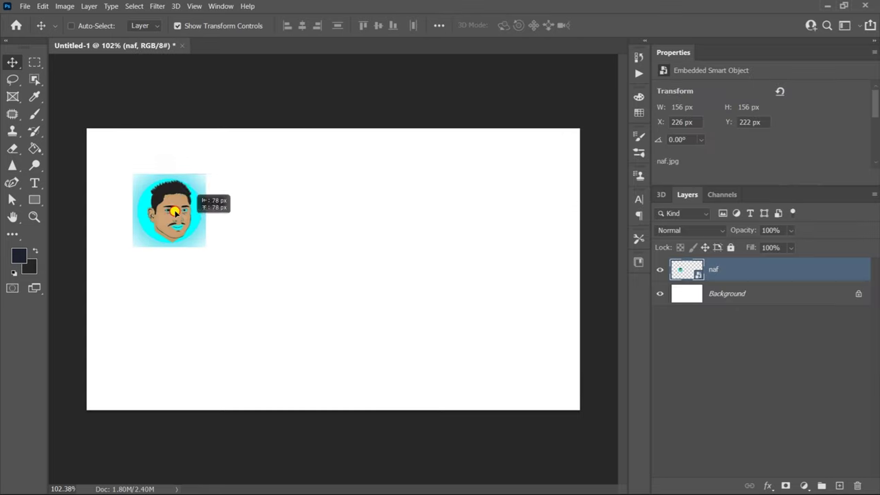
Move the naf portrait to the top-left and draw a 132 px circle
drag(171, 205, 157, 192)
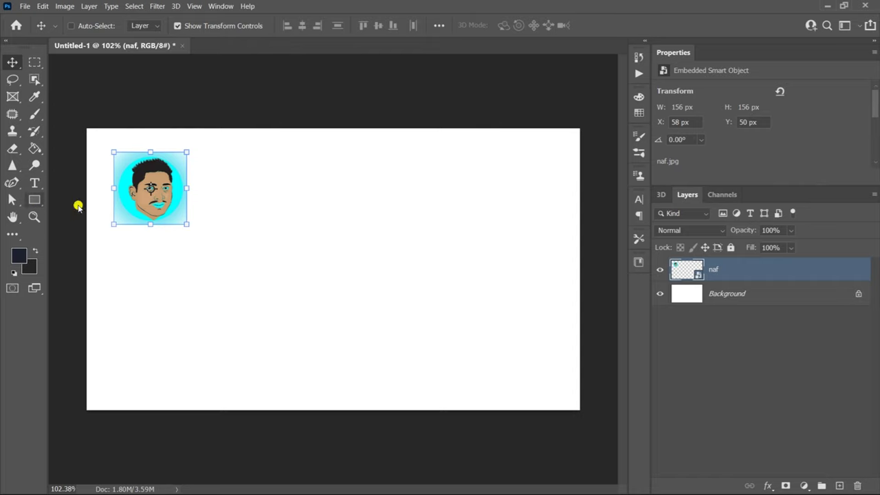
click(29, 201)
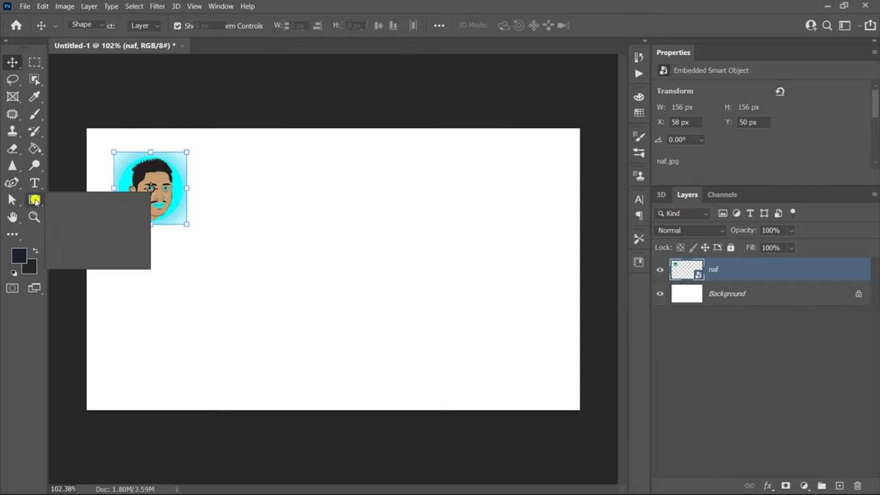
click(65, 199)
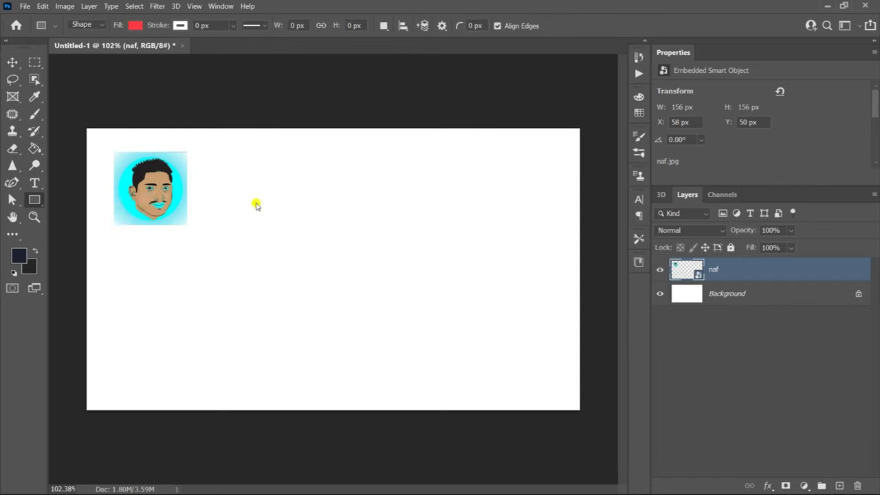
key(shift+u)
drag(264, 201, 345, 338)
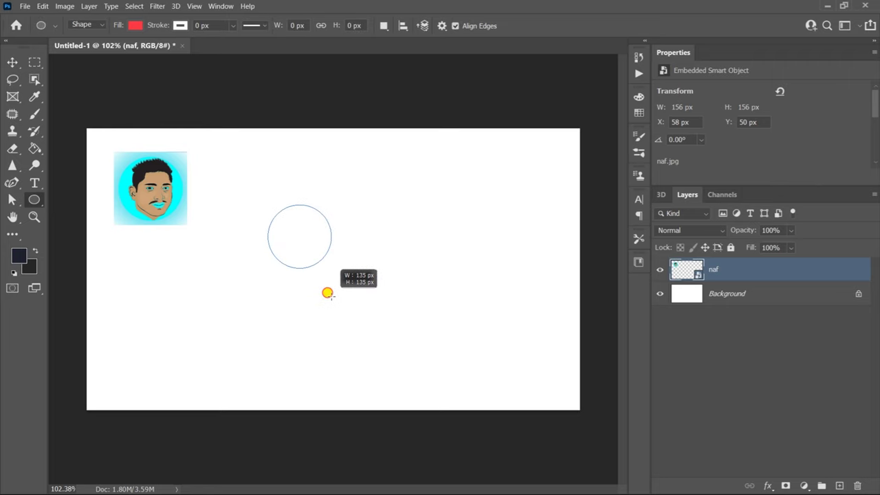
drag(345, 338, 325, 288)
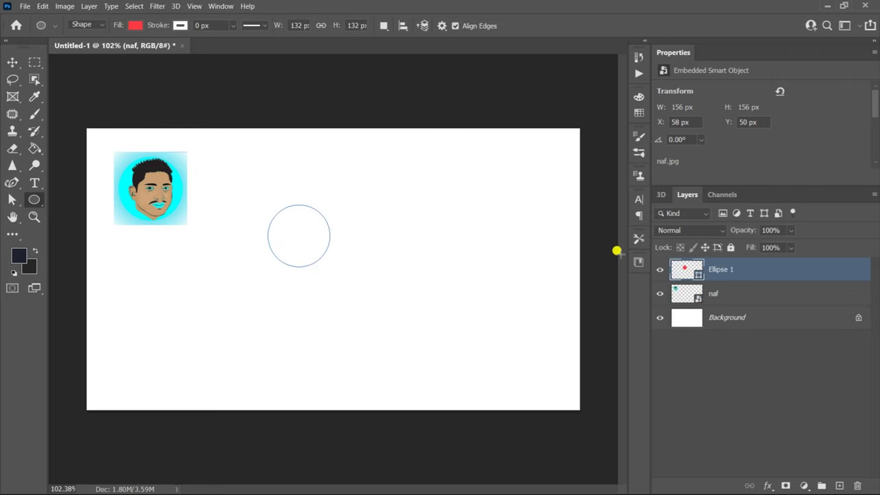
Place Ellipse 1 below naf over the face and clip the portrait to it
click(13, 62)
drag(681, 269, 681, 302)
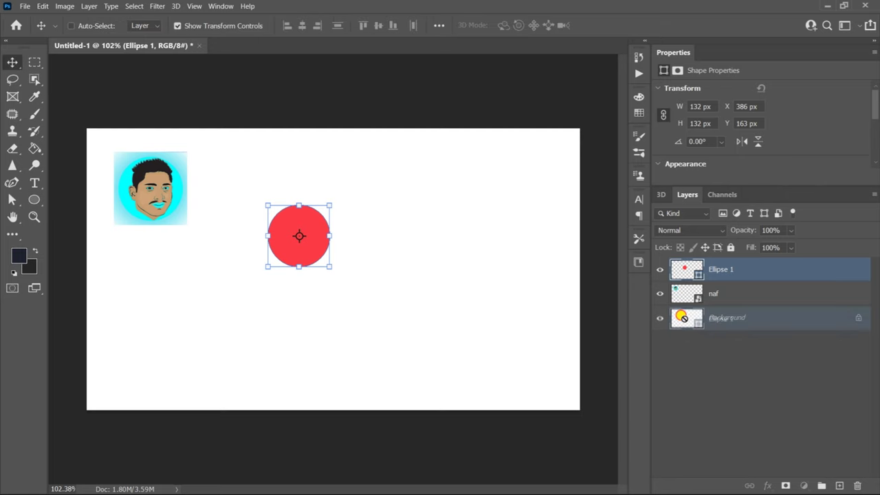
drag(327, 256, 175, 204)
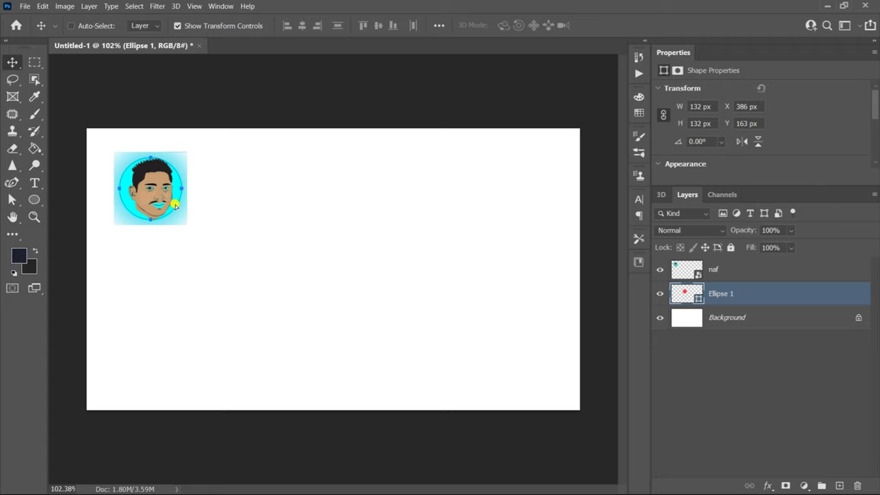
click(686, 271)
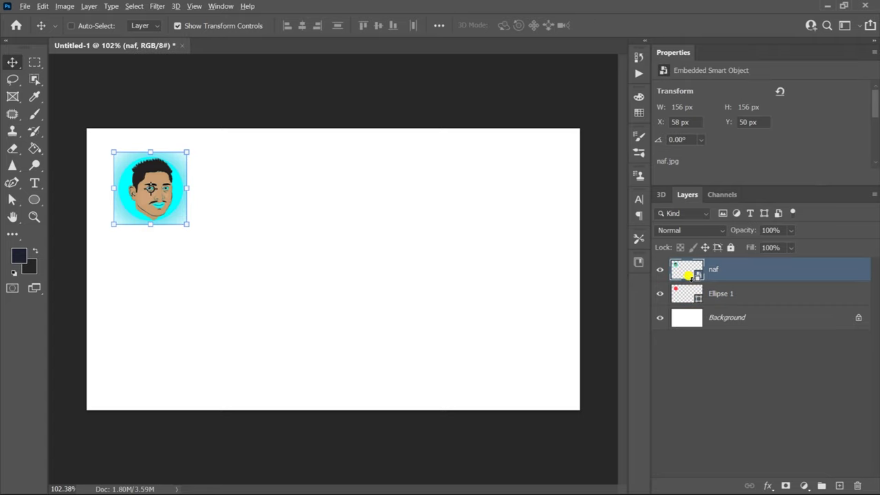
key(ctrl+alt+g)
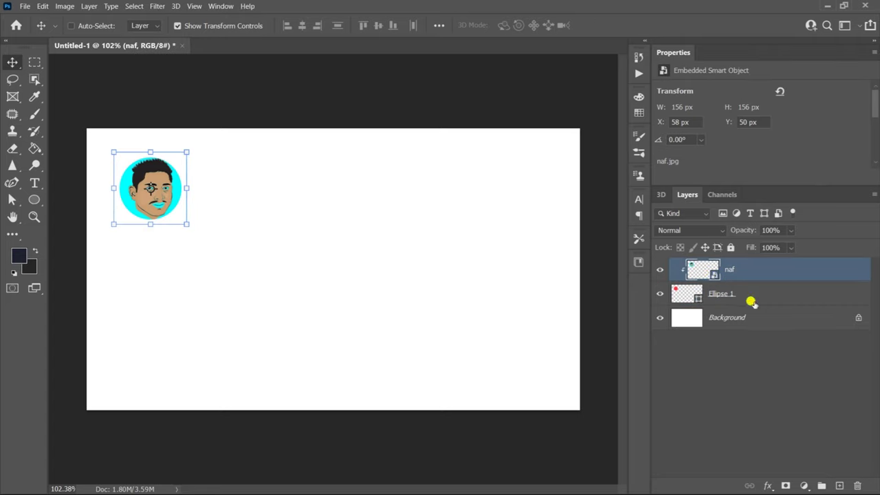
Merge the circle and portrait into one layer and convert it to a smart object
shift+click(747, 294)
right_click(748, 293)
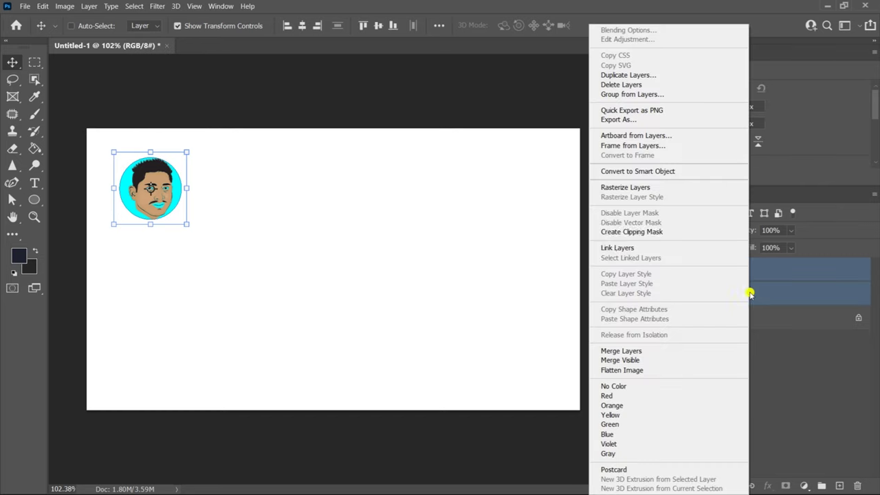
click(612, 350)
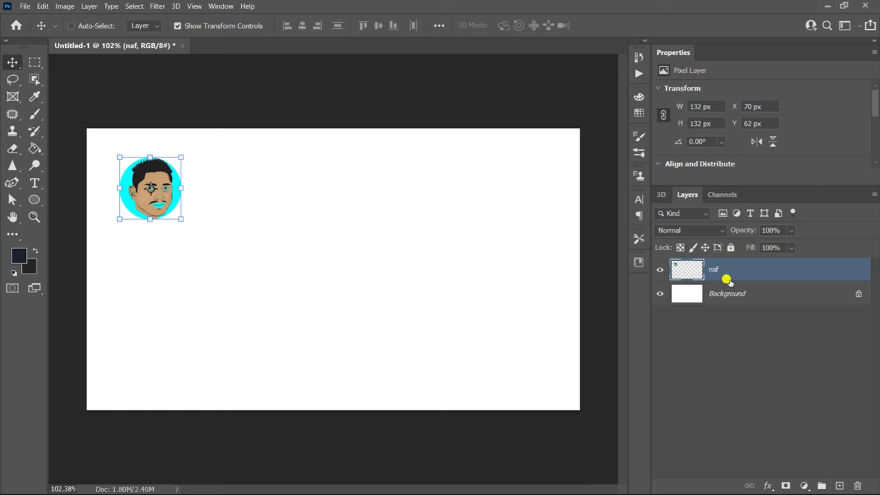
right_click(733, 271)
click(584, 170)
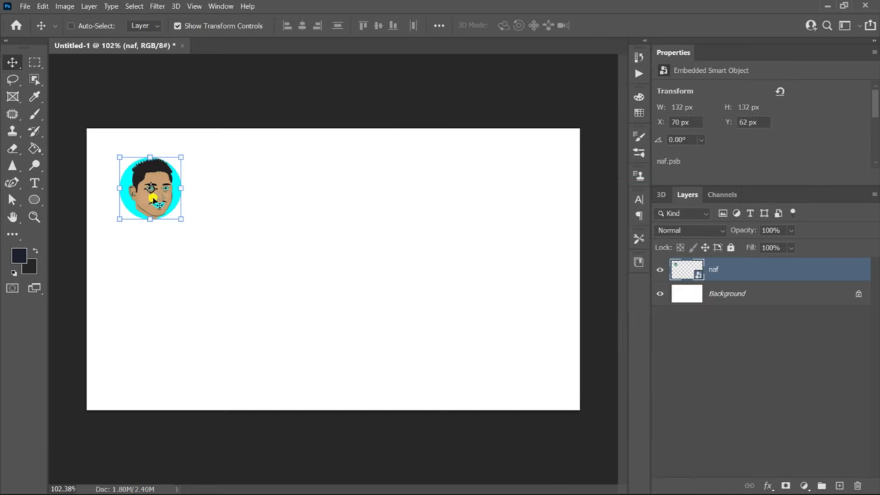
Add the list 'Graphic Design -Motion Graphics -Video Editing -Ads -Logo -Social media Branding', moved right of the portrait
key(ctrl+t)
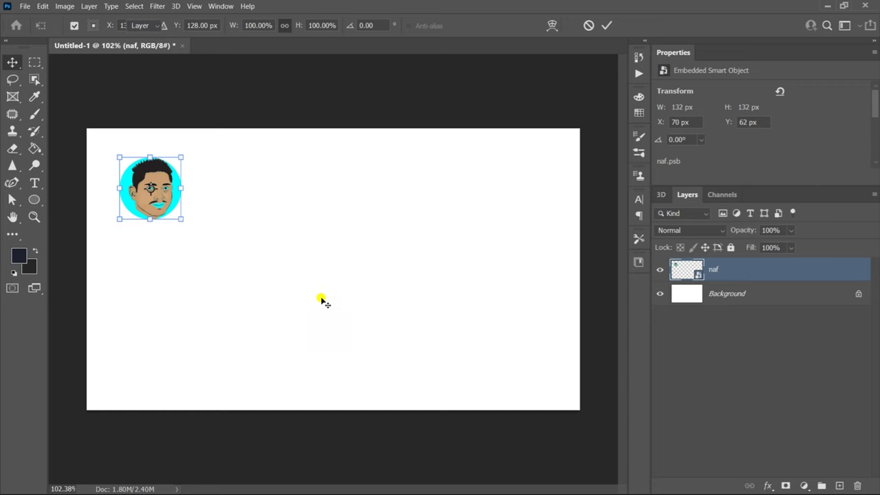
key(Return)
key(t)
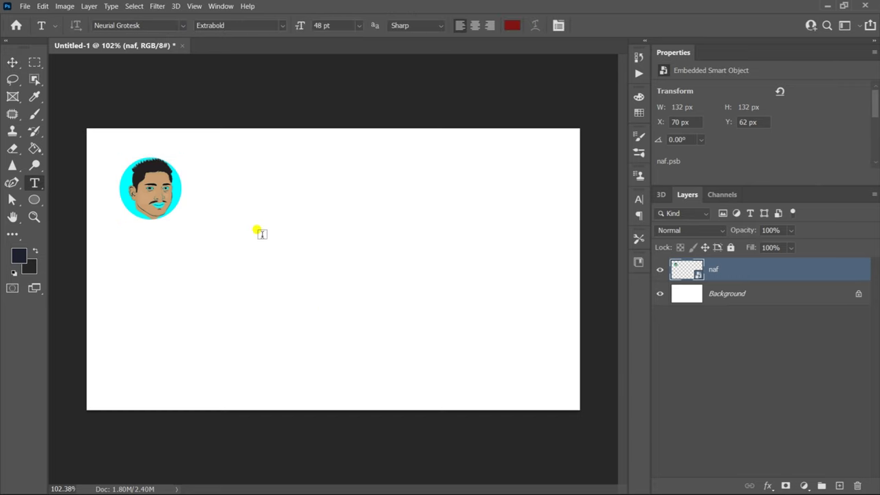
click(261, 233)
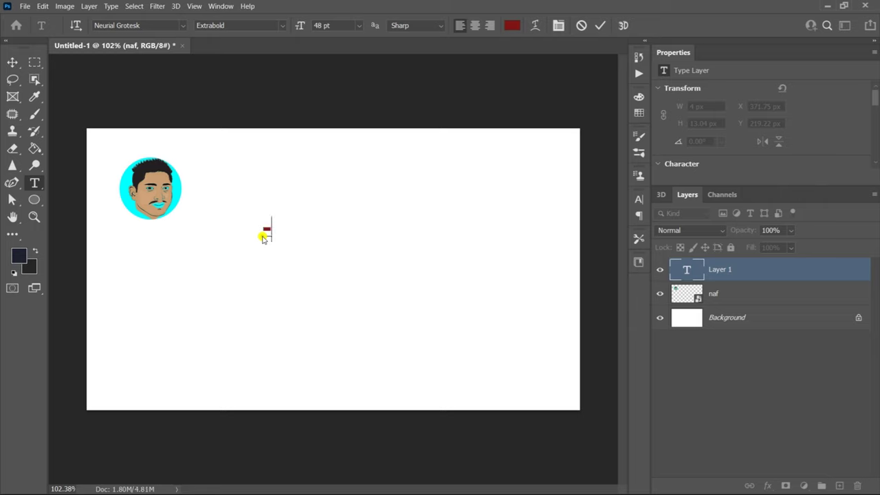
text(Graphic Design -Motion Graphics)
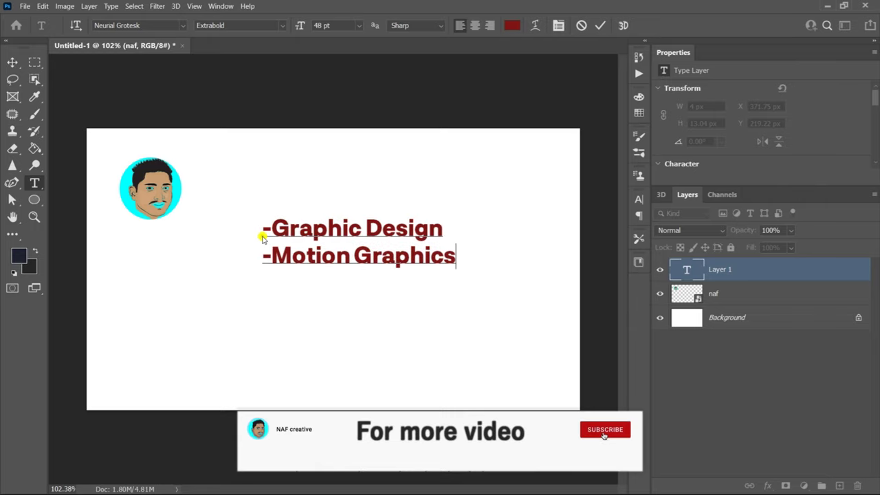
text( -Video Editing -Ads -Logo -Social media Branding)
key(ctrl+Return)
key(v)
drag(330, 251, 379, 242)
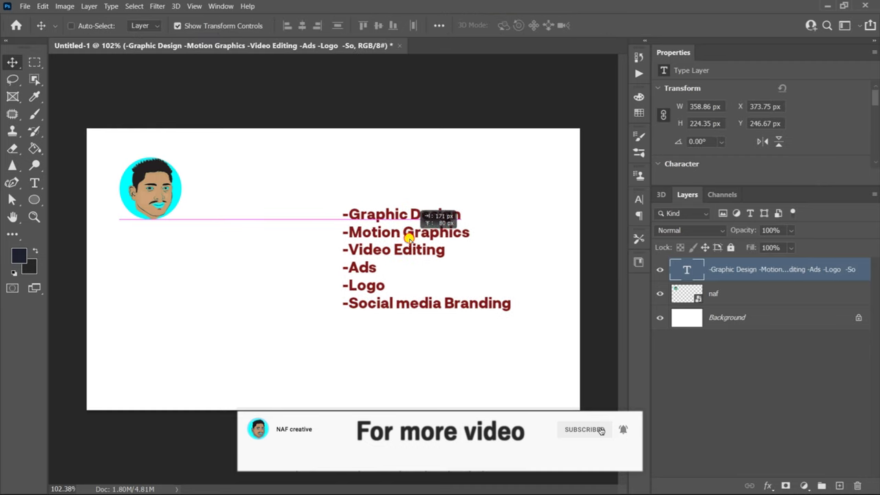
Shift the services list and move the round portrait to the card's top-right corner
mouse_move(379, 241)
mouse_down()
mouse_move(256, 295)
mouse_move(278, 244)
mouse_up()
mouse_move(136, 187)
mouse_down()
mouse_move(410, 177)
mouse_move(183, 215)
mouse_up()
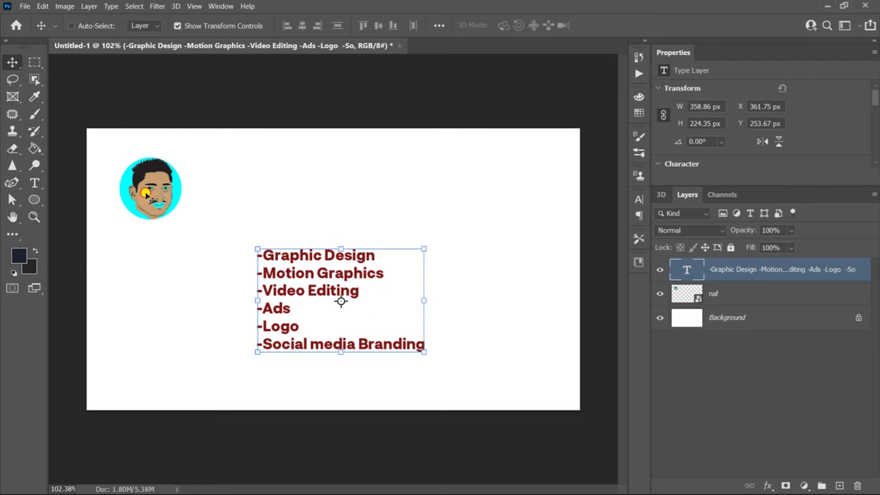
right_click(147, 192)
click(169, 192)
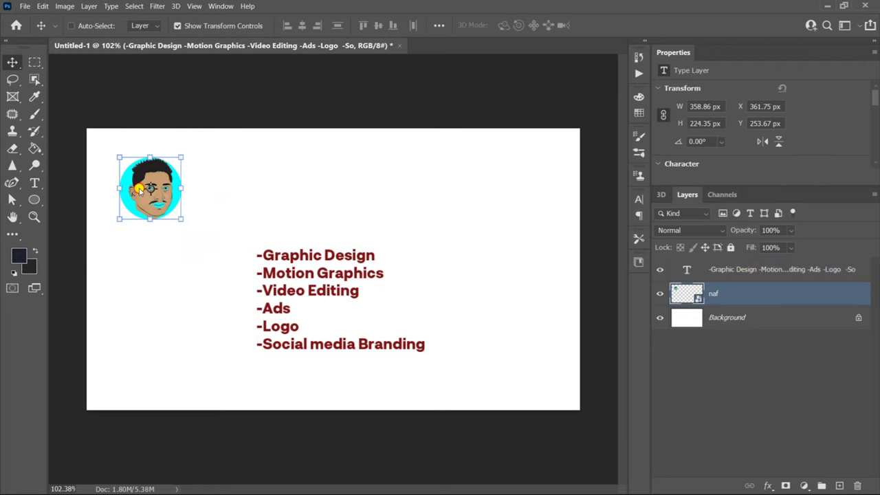
drag(156, 186, 512, 184)
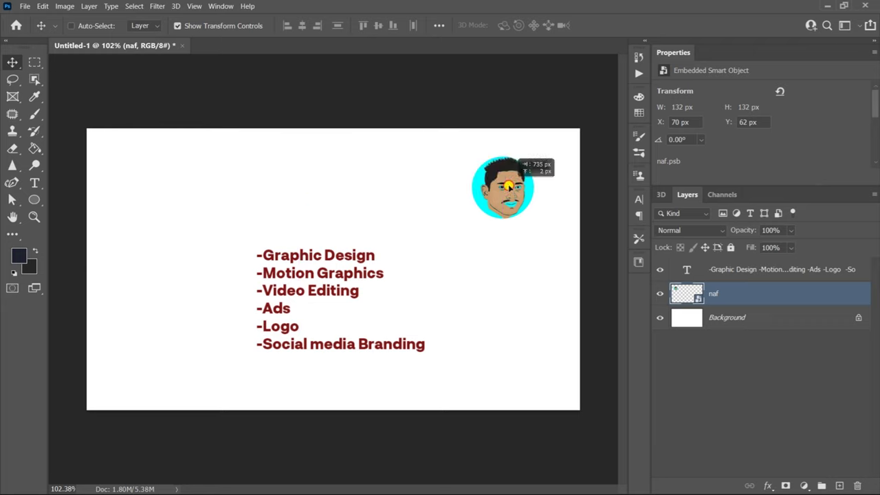
mouse_move(324, 277)
mouse_down()
mouse_move(316, 270)
mouse_move(336, 278)
mouse_move(211, 223)
mouse_up()
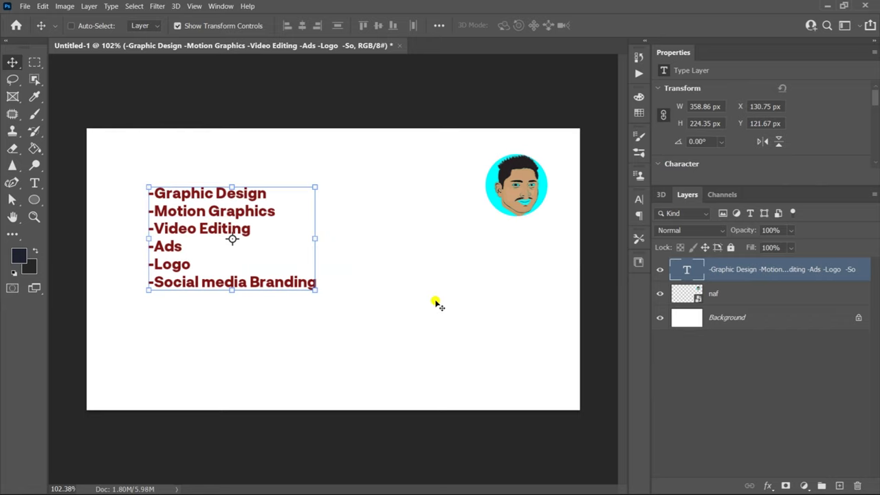
Nudge the services list to X 128.75 px, Y 117.67 px, left of the portrait
click(411, 301)
drag(215, 234, 214, 231)
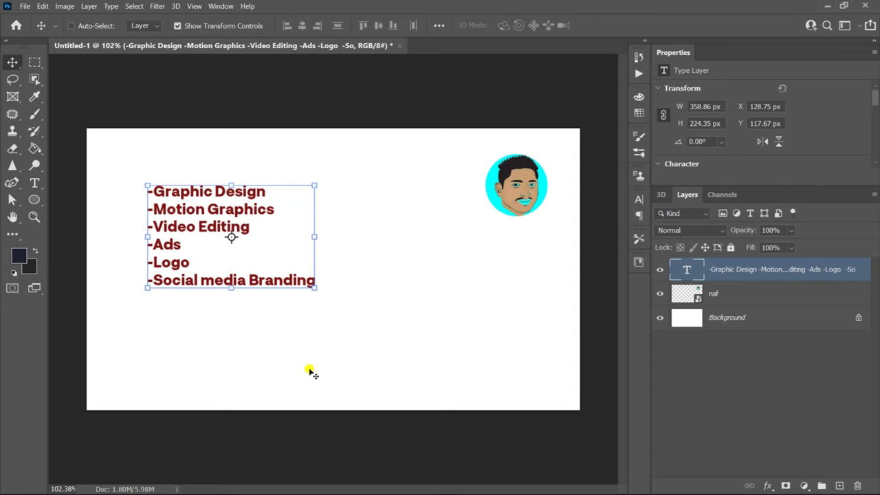
click(34, 183)
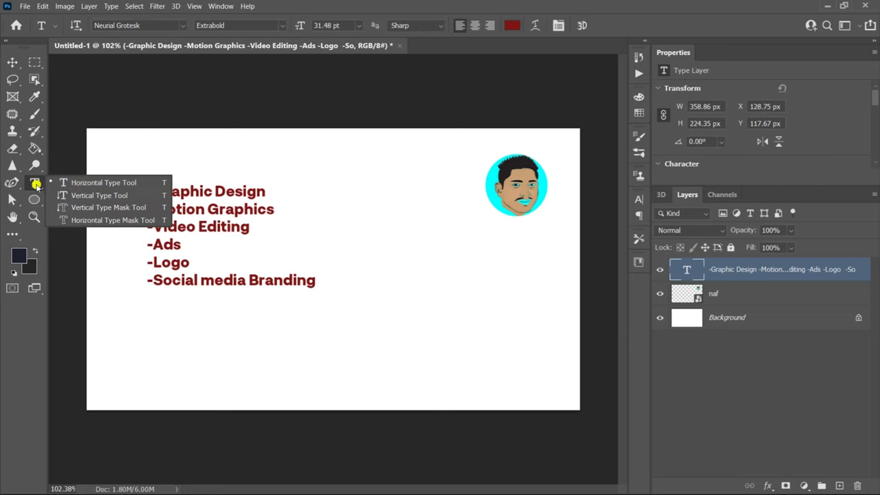
Draw an 832 px horizontal Line 1 across the lower card, then pick blue as the colour
right_click(34, 200)
click(83, 248)
drag(138, 367, 516, 362)
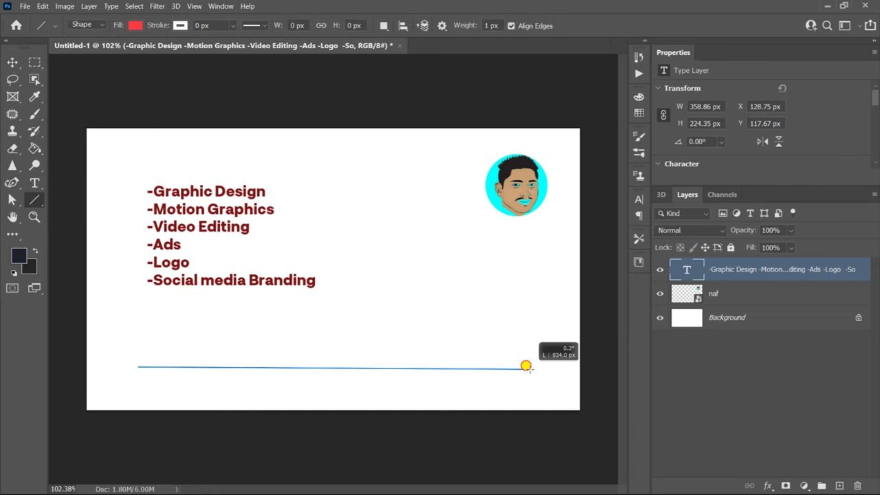
drag(516, 362, 529, 366)
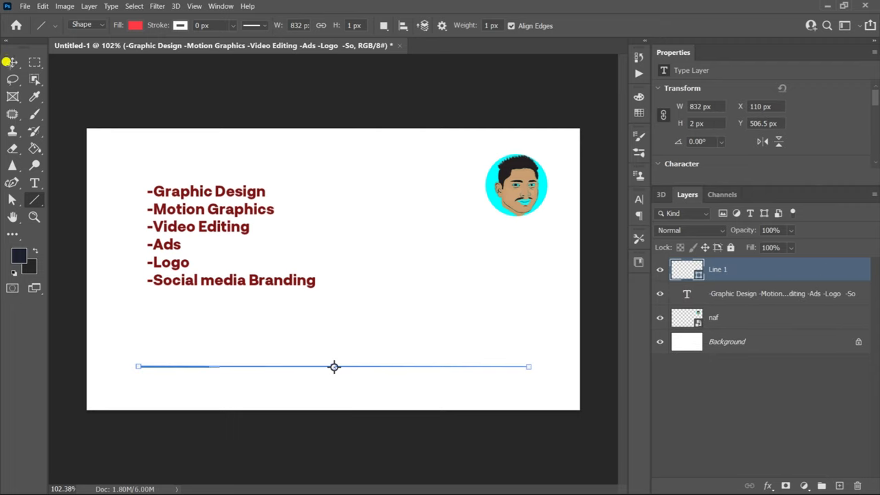
click(12, 62)
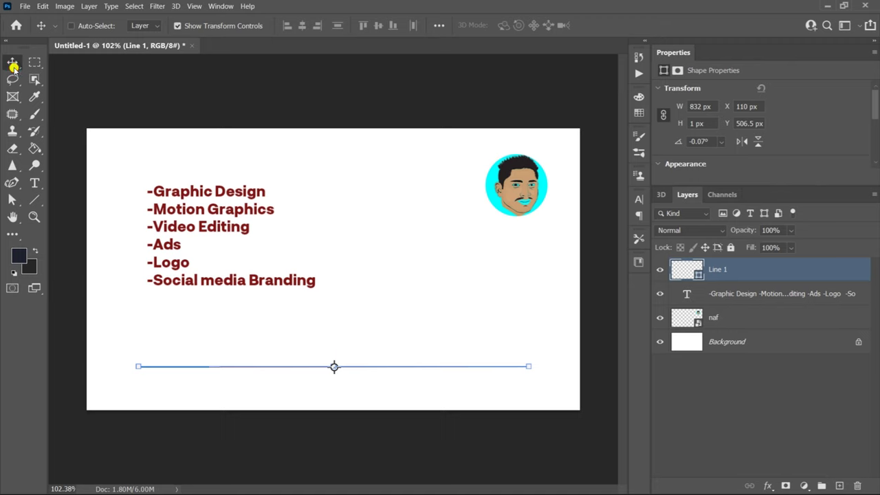
click(426, 364)
click(703, 114)
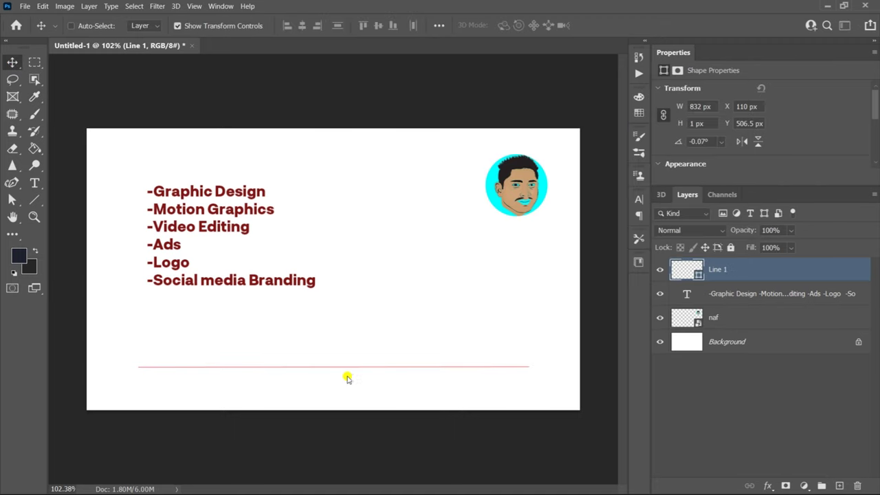
Add a blue contact line with an e-mail address and phone number below the divider
key(t)
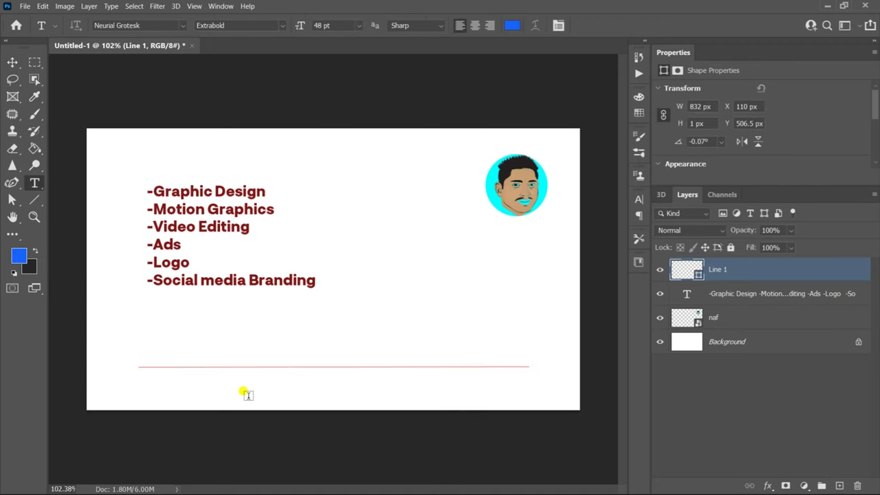
click(247, 394)
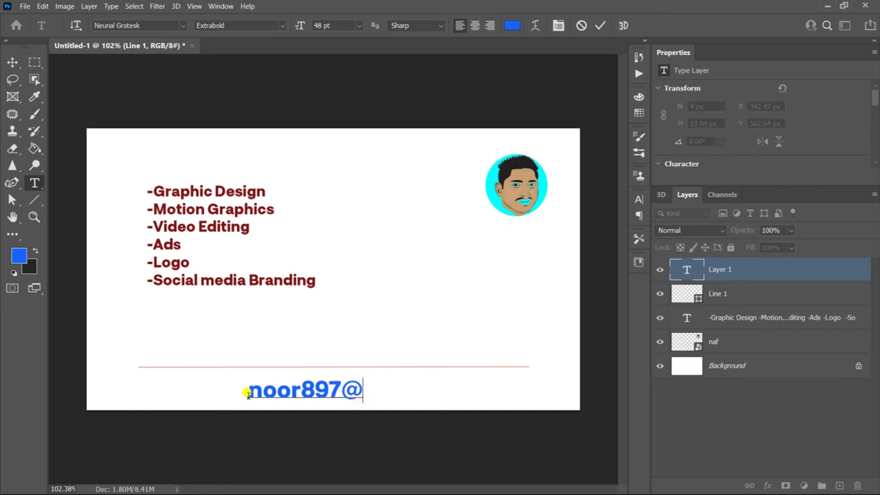
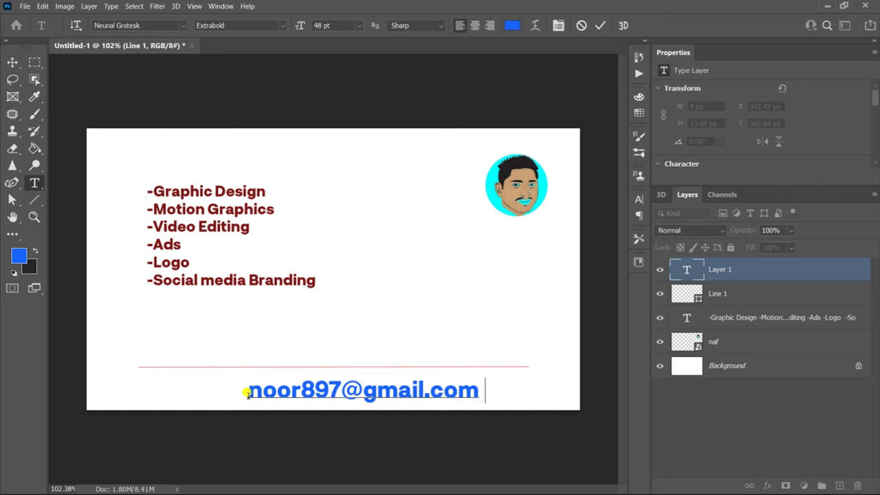
text( 8971)
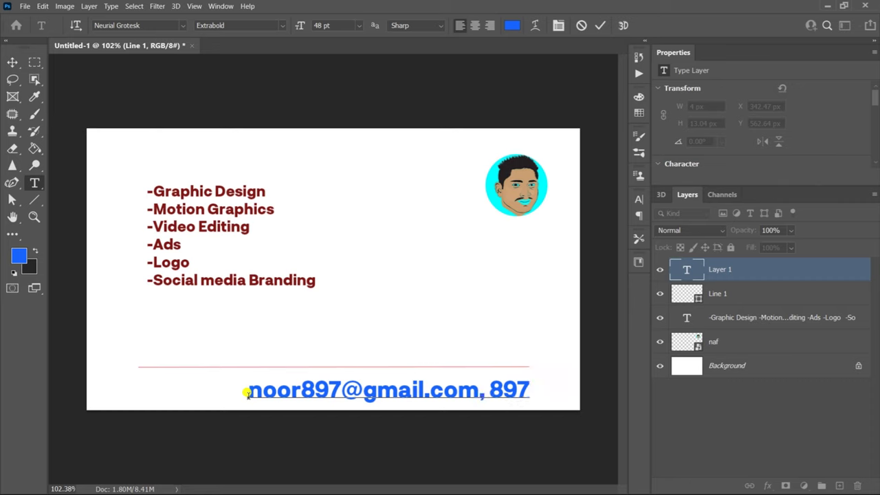
text(234)
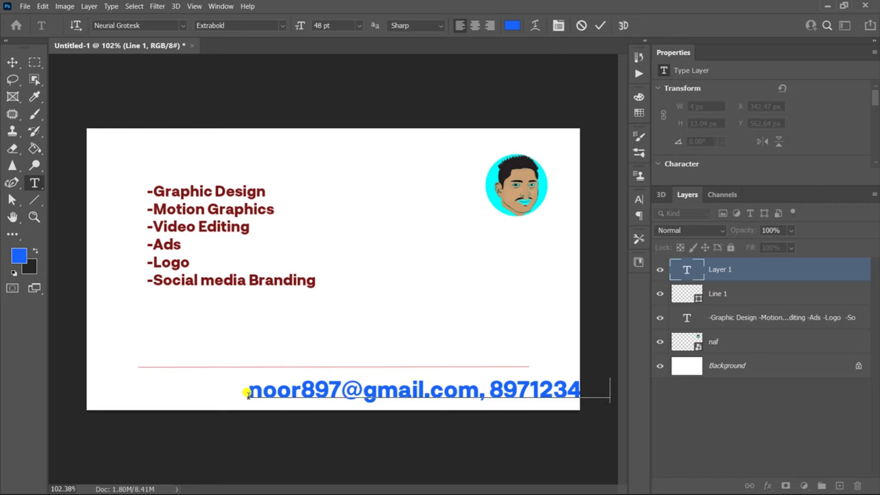
click(598, 25)
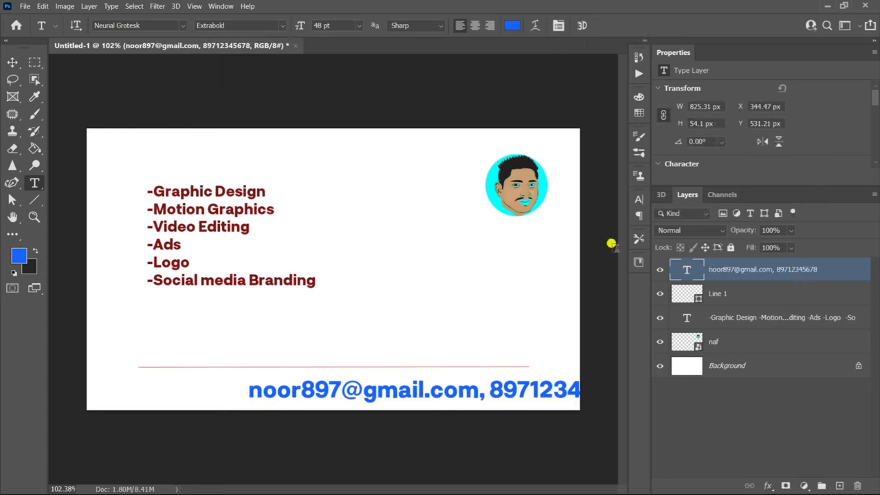
Align the contact text with the divider's left edge and move it above the line
click(12, 62)
drag(504, 391, 393, 387)
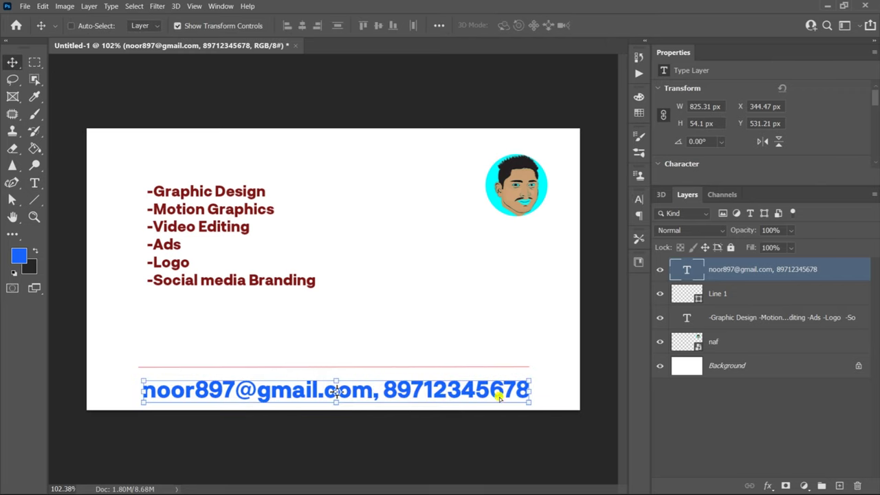
click(639, 199)
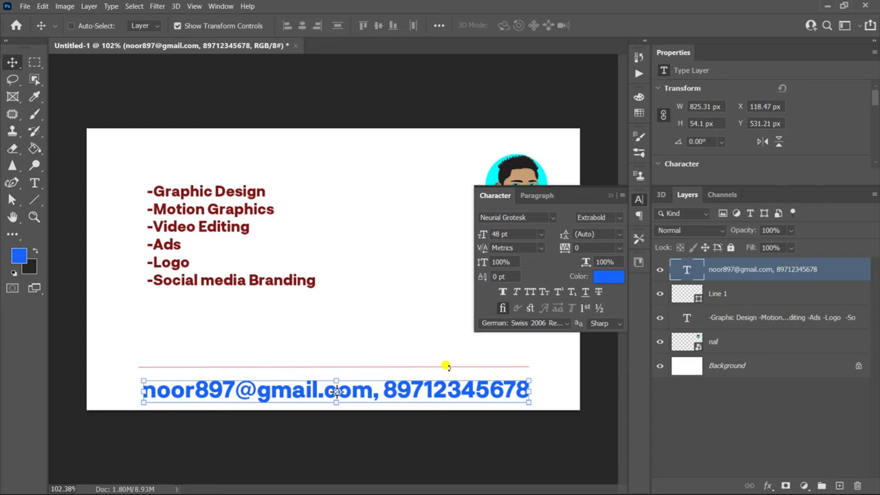
click(609, 196)
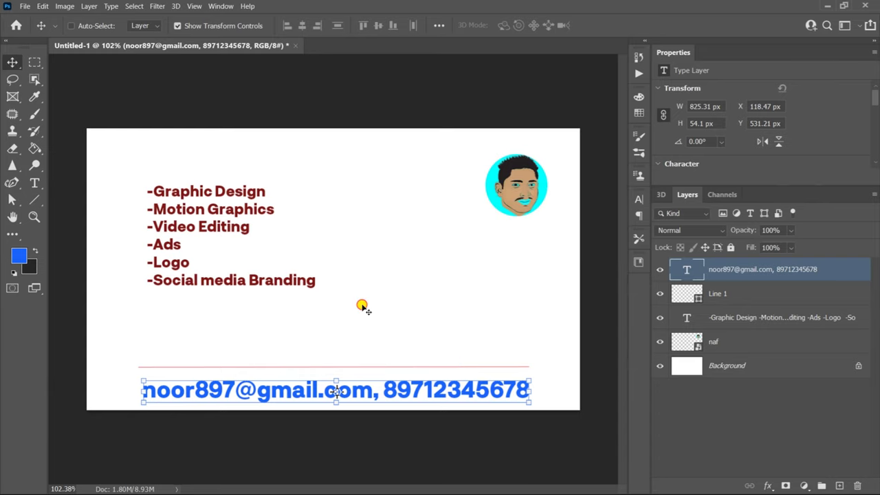
drag(350, 399, 352, 352)
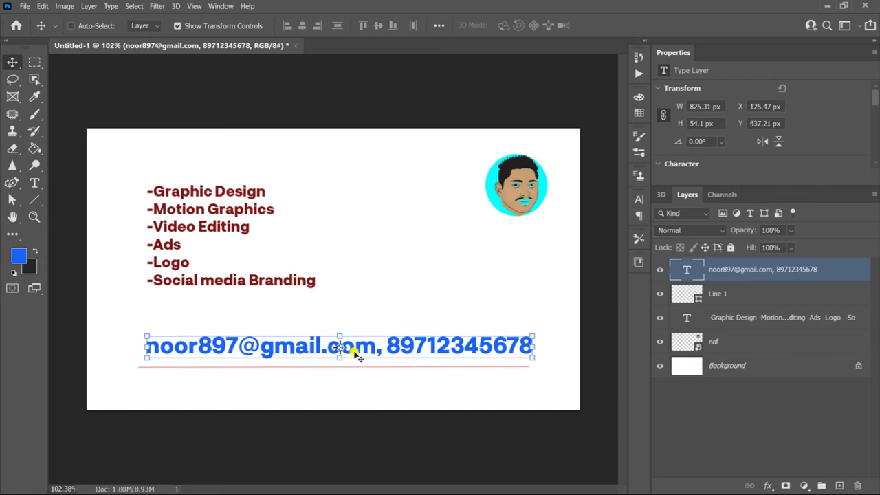
Alt-drag a copy of the contact text below the divider and start retyping the upper line
drag(355, 349, 355, 380)
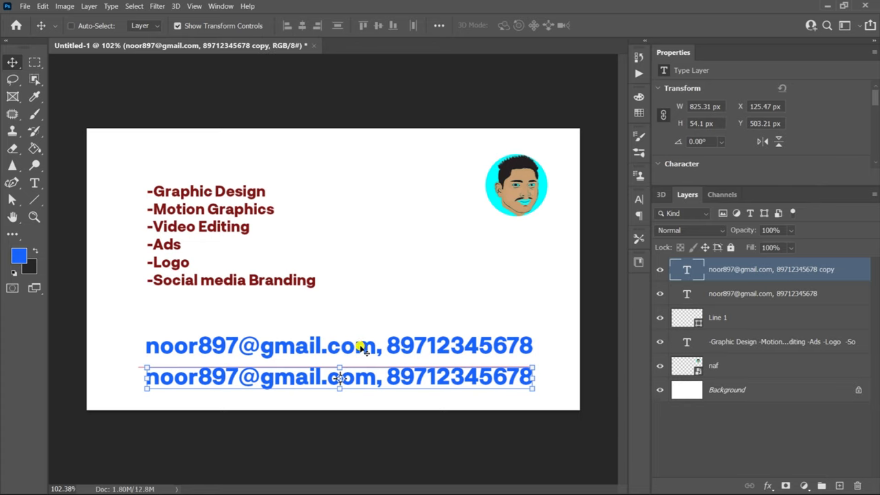
double_click(369, 352)
key(BackSpace)
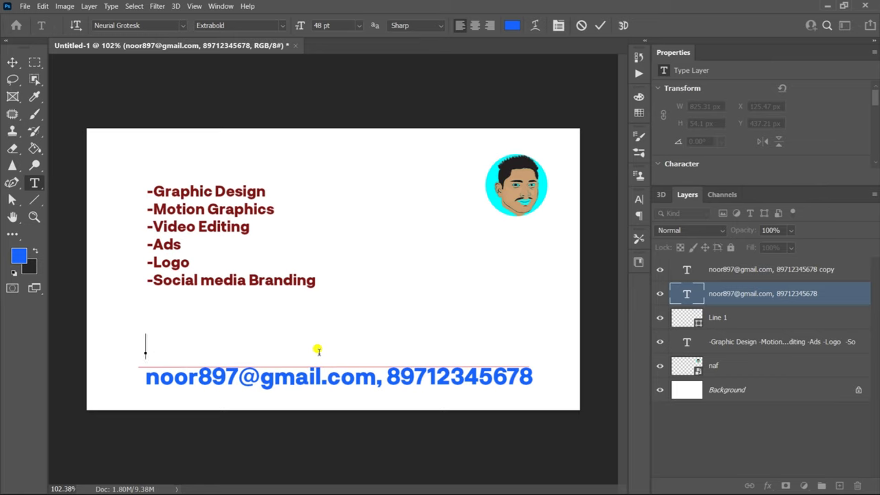
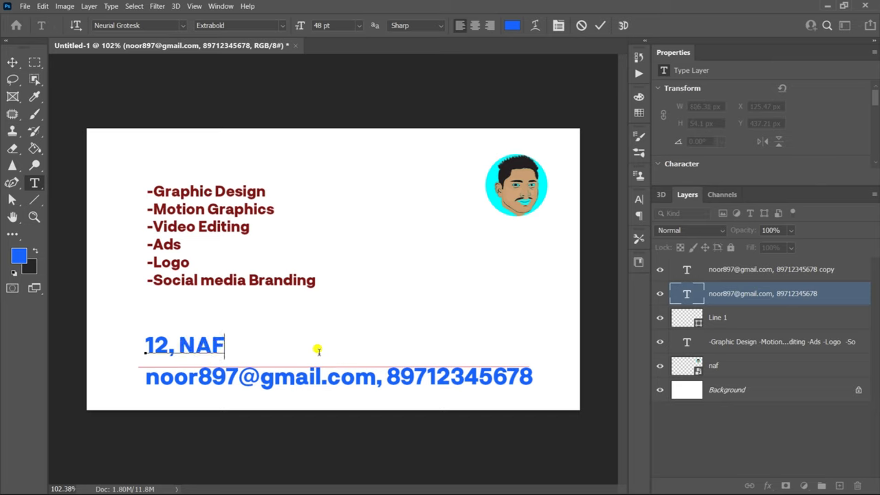
Replace the upper blue line's text with the address 'NAF company, 1st main road'
key(ctrl+Return)
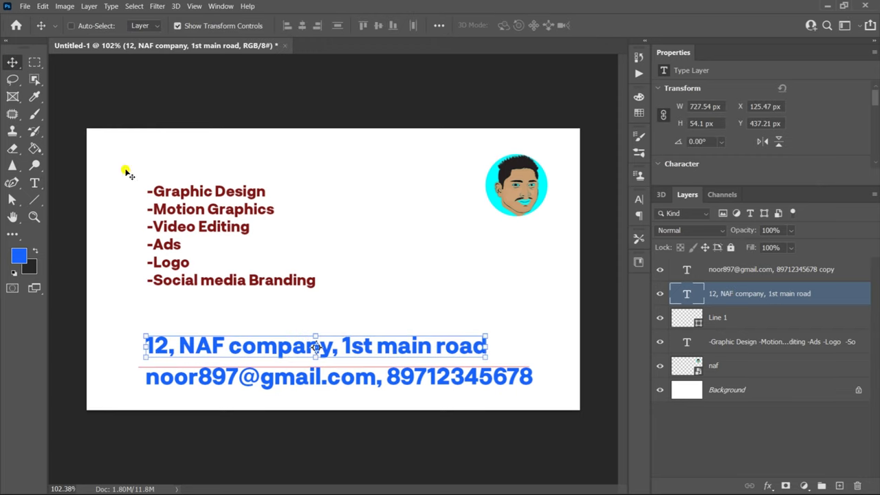
Move the address line down above the email line, aligning its left edge with the services list
drag(386, 345, 386, 348)
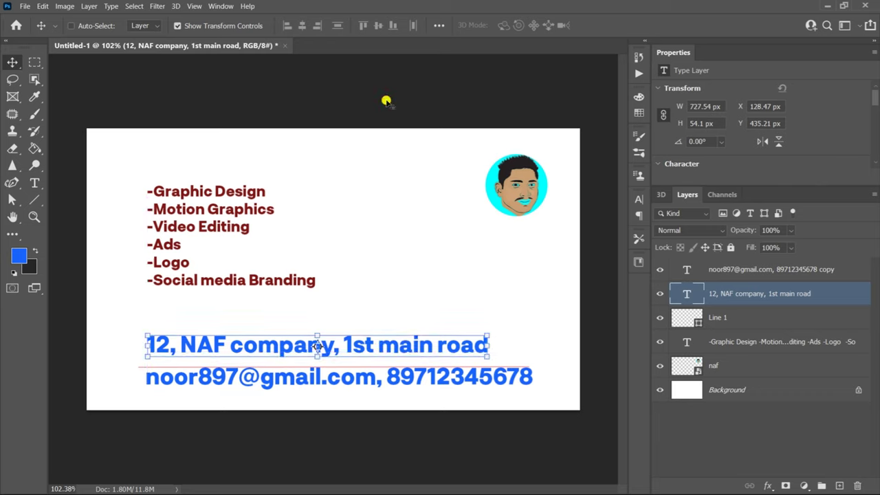
drag(213, 209, 212, 220)
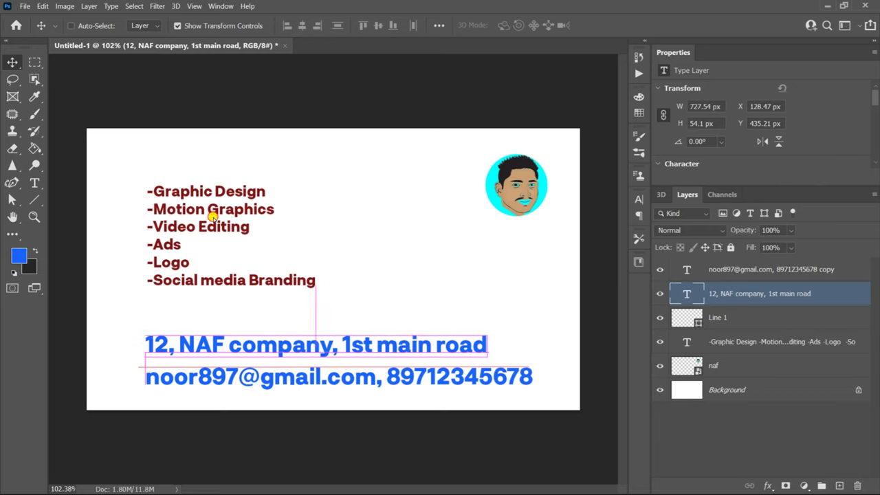
drag(365, 350, 367, 350)
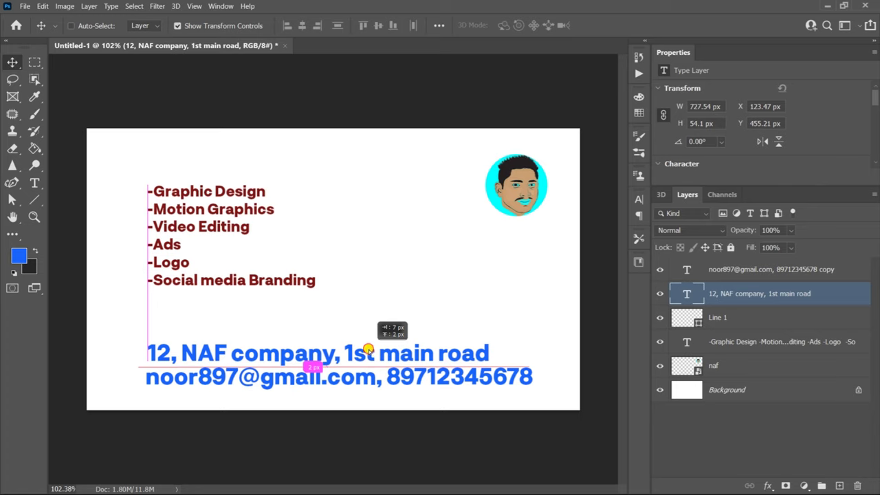
drag(444, 245, 449, 244)
drag(215, 207, 229, 241)
right_click(359, 240)
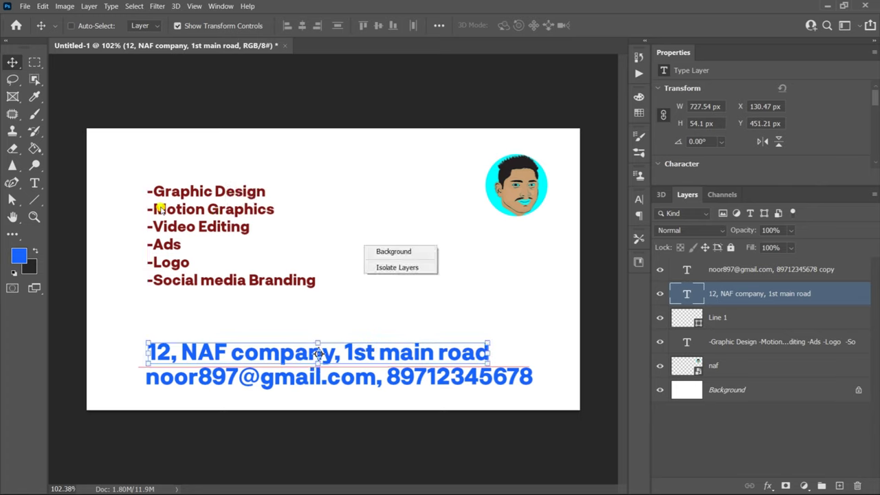
Select the services list text layer and scale it up slightly with Free Transform
right_click(158, 203)
click(194, 209)
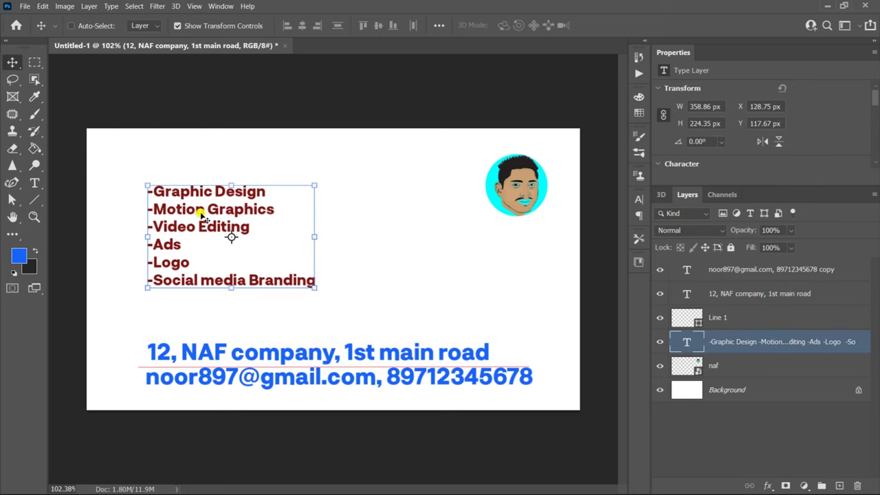
drag(327, 235, 333, 235)
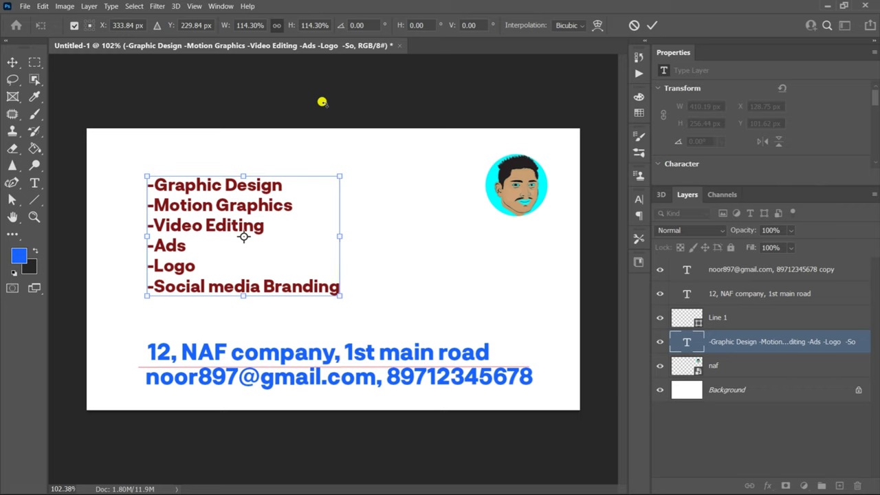
click(649, 24)
click(651, 25)
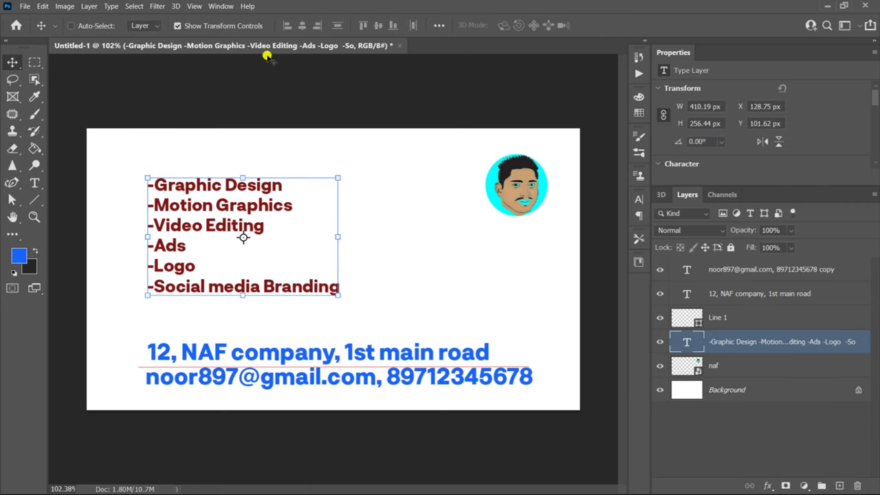
Set the services list's font size to 36 pt, rounded from 35.98 pt
key(t)
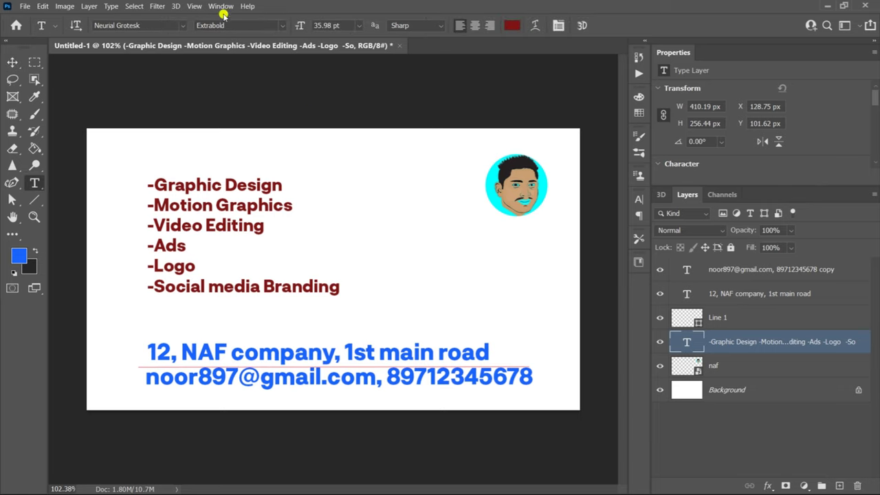
click(356, 25)
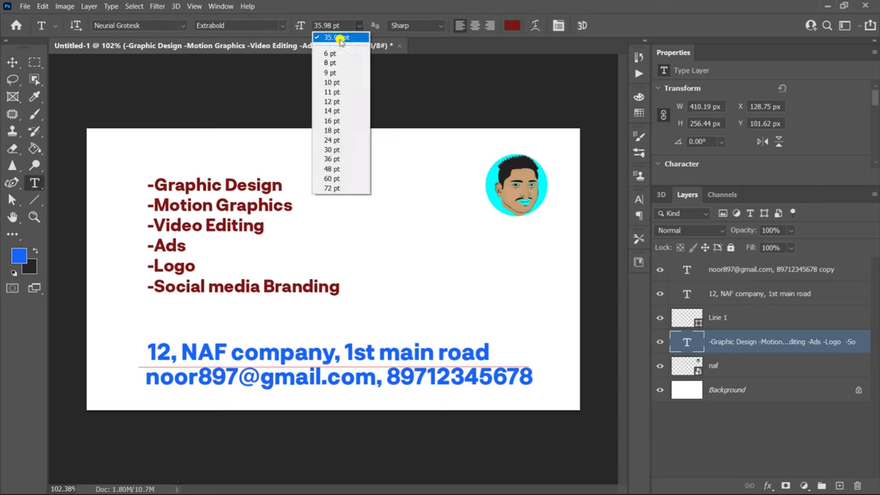
click(343, 38)
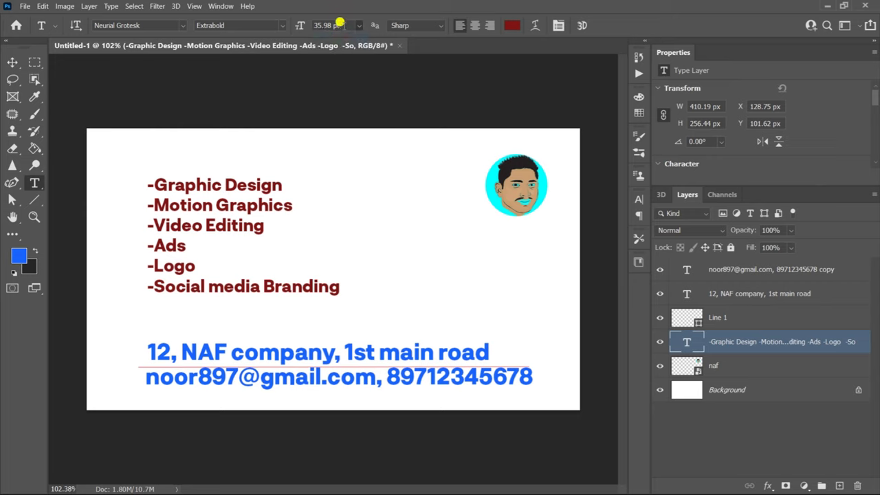
key(BackSpace)
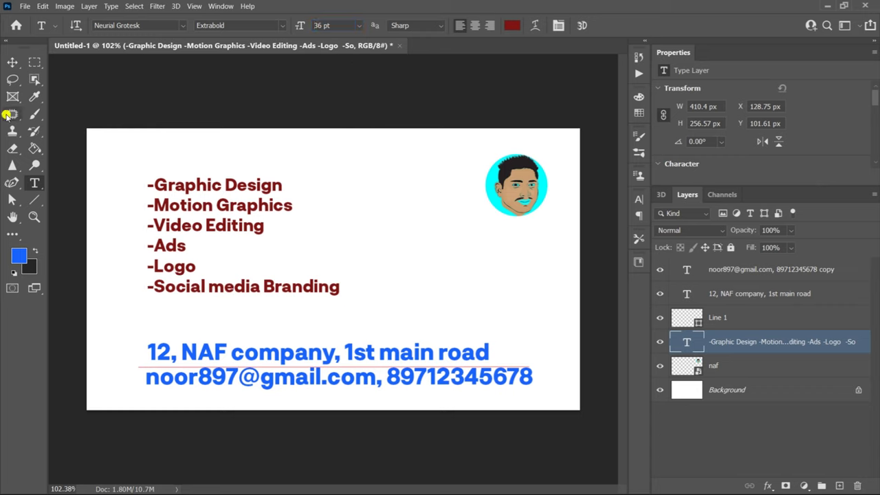
click(13, 61)
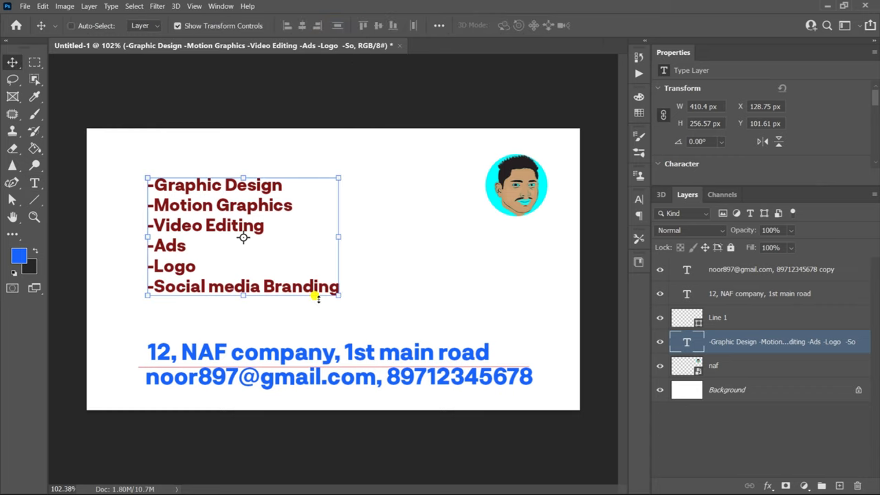
Set the address line to 30 pt and nudge it slightly up and left
right_click(364, 354)
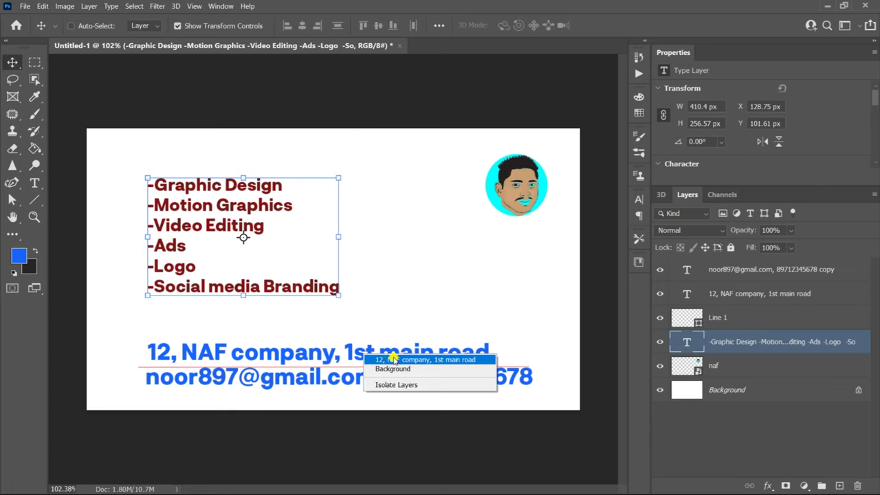
click(392, 358)
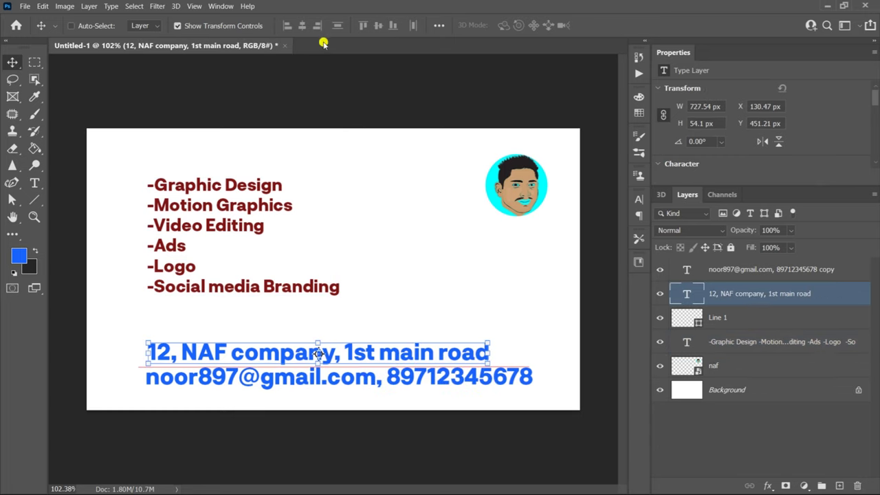
key(t)
click(356, 25)
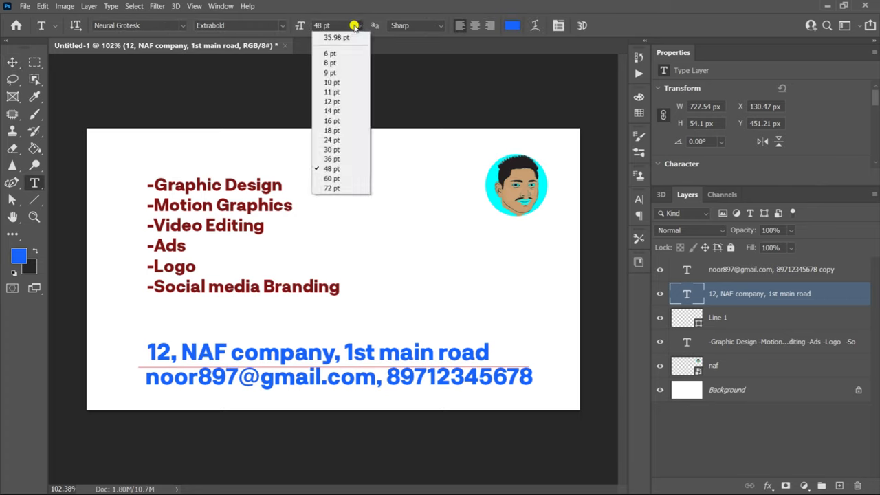
click(349, 149)
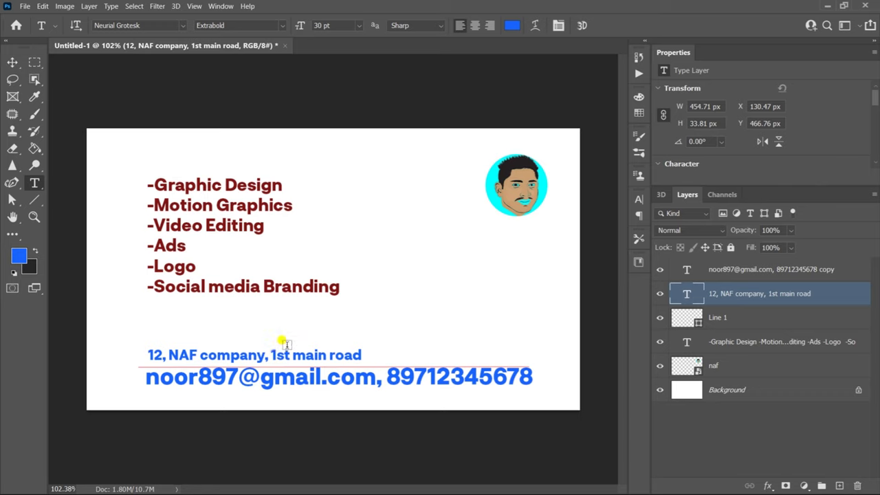
click(12, 60)
drag(304, 357, 303, 356)
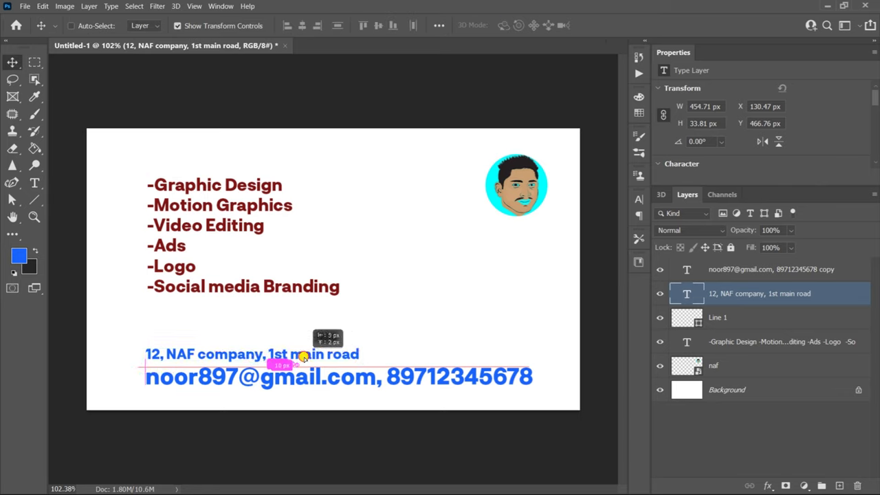
drag(303, 357, 304, 356)
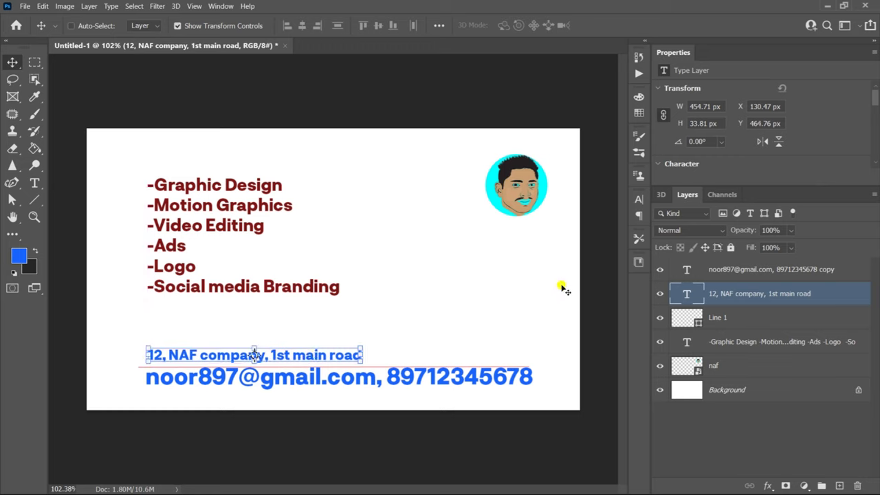
Recolour the address line to the services list's dark red, #934242, using the eyedropper
click(638, 199)
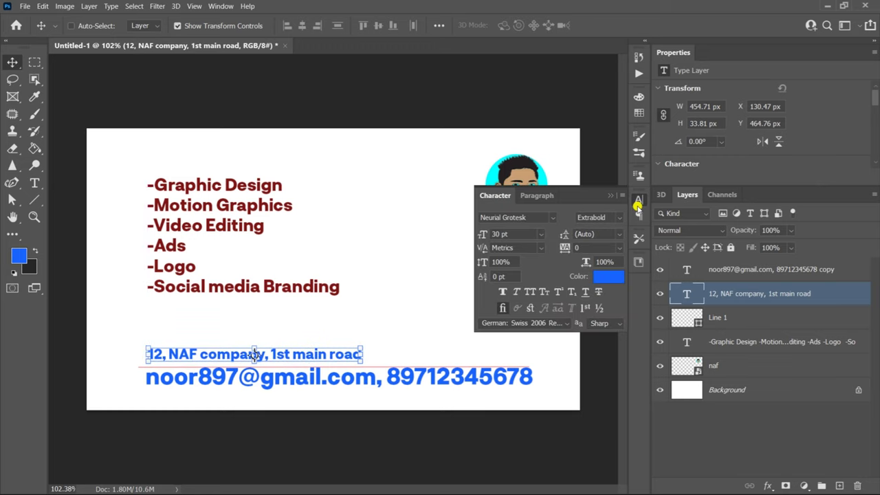
click(600, 276)
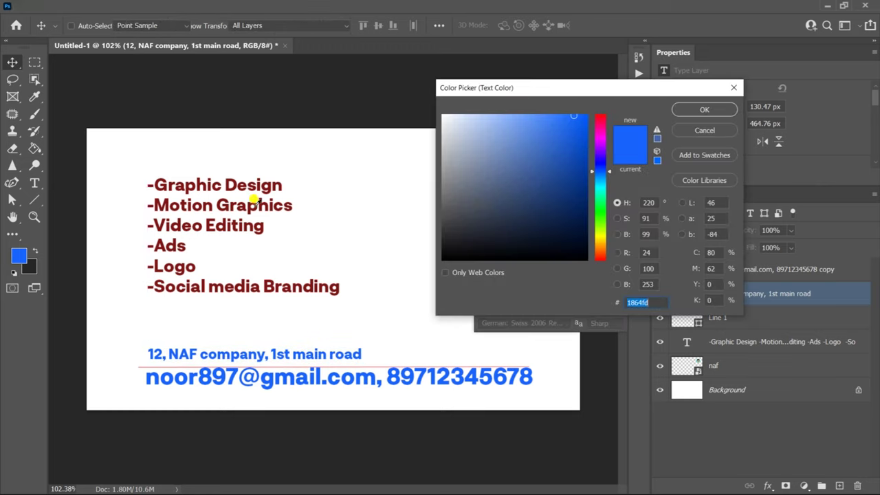
click(236, 181)
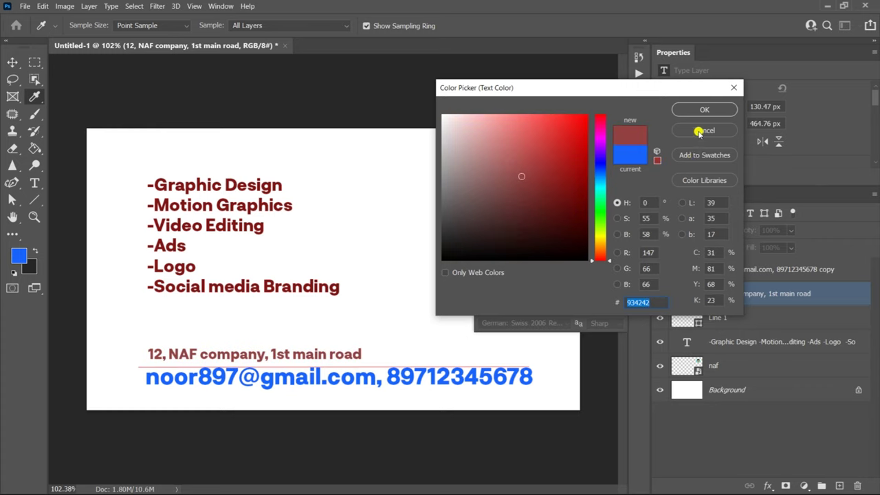
click(701, 112)
click(611, 196)
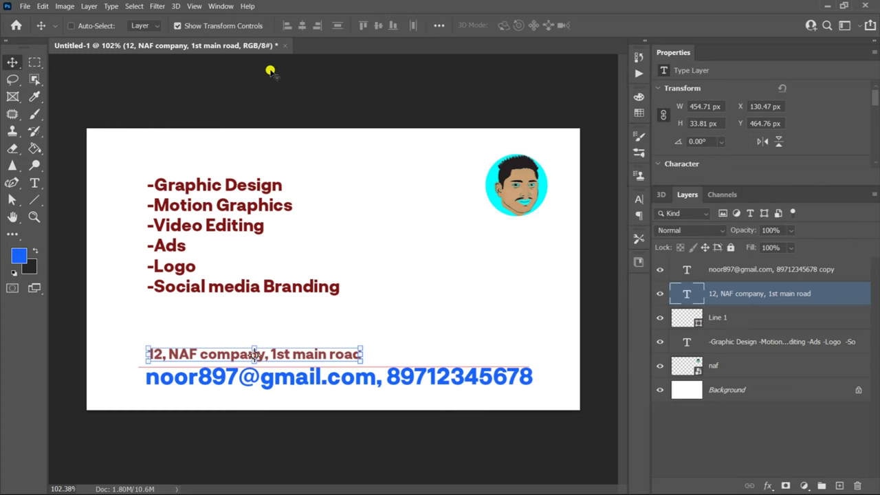
Select the email line layer
right_click(478, 383)
click(735, 266)
click(734, 270)
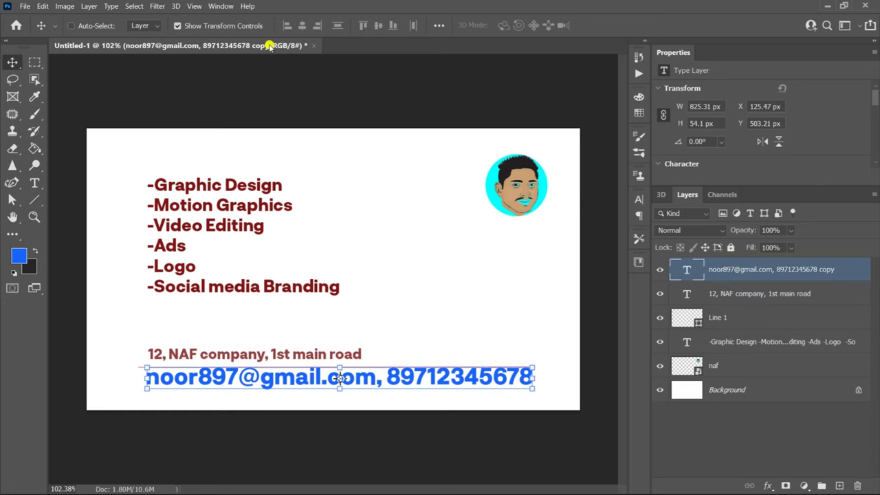
Set the email line to 30 pt and dark red #7f1414 sampled from the services list
key(t)
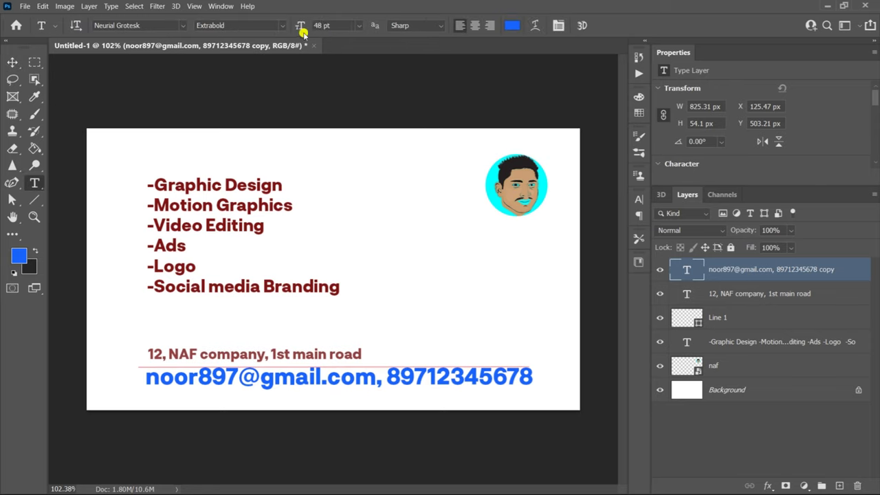
click(358, 26)
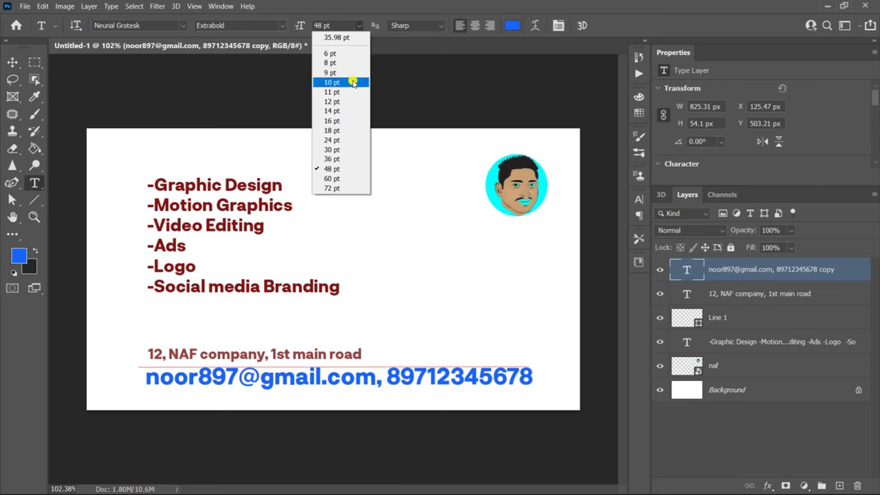
click(352, 152)
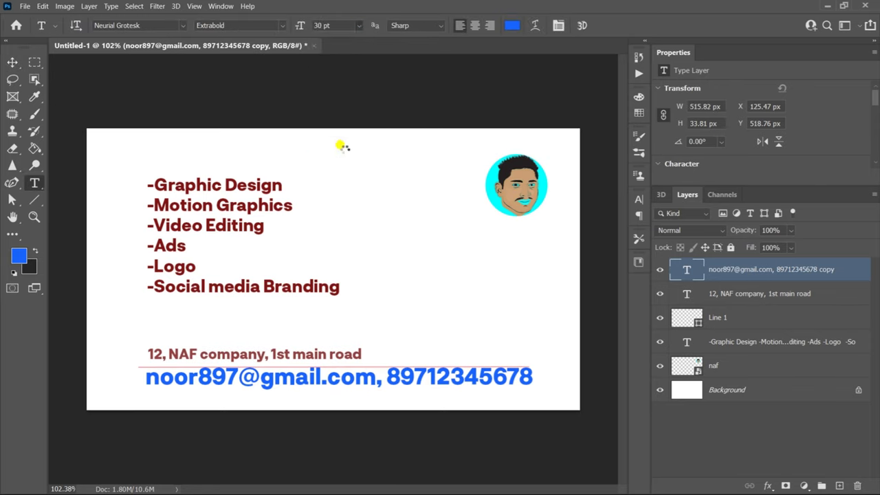
click(512, 24)
click(160, 220)
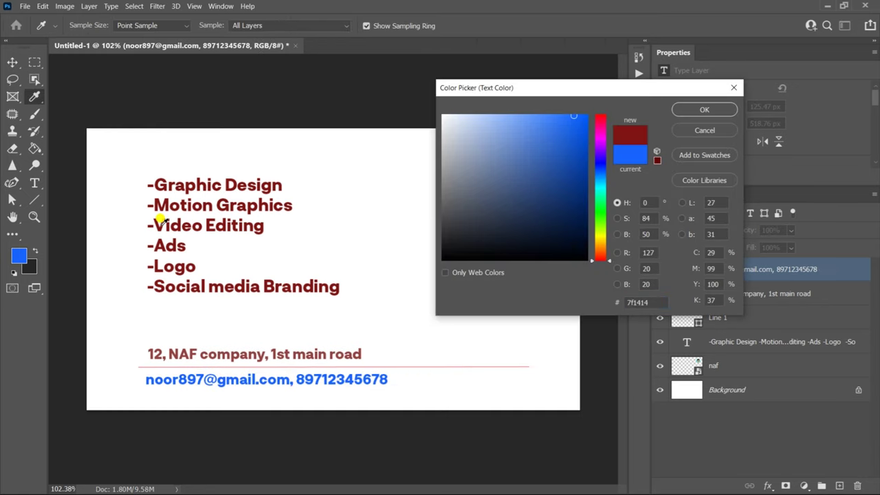
click(703, 111)
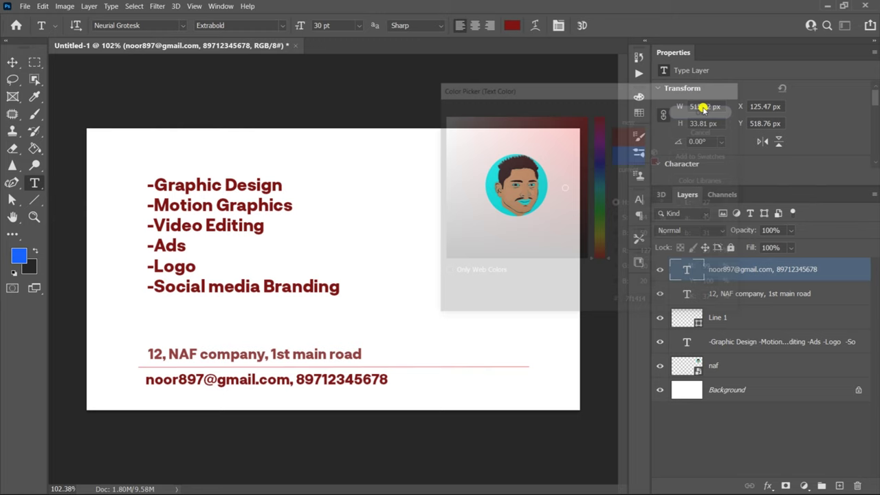
Commit the email text, nudge it slightly right and up, and select the address layer
click(14, 62)
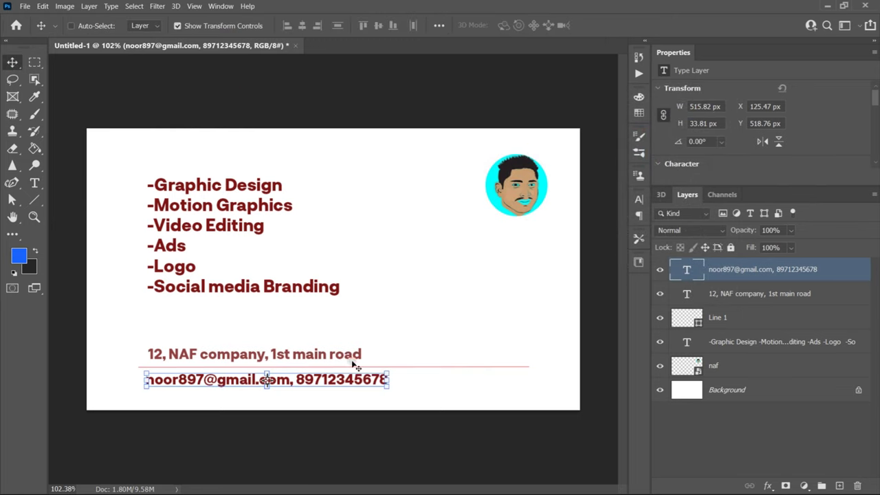
drag(330, 379, 333, 377)
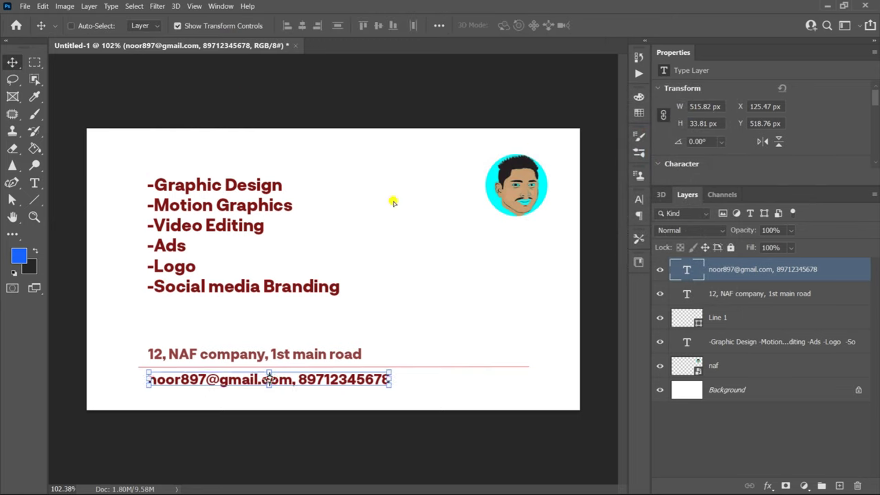
click(728, 294)
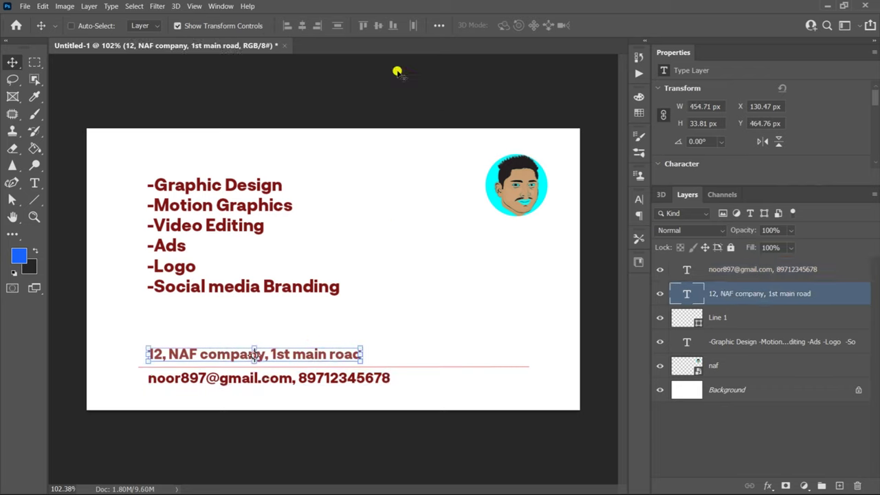
Centre the address line across the card above the divider, nudging it 2 px right
click(638, 199)
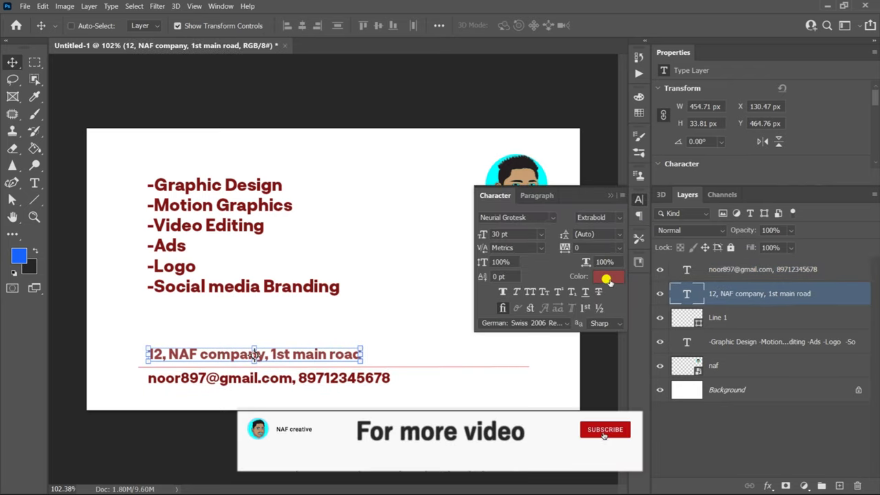
click(612, 197)
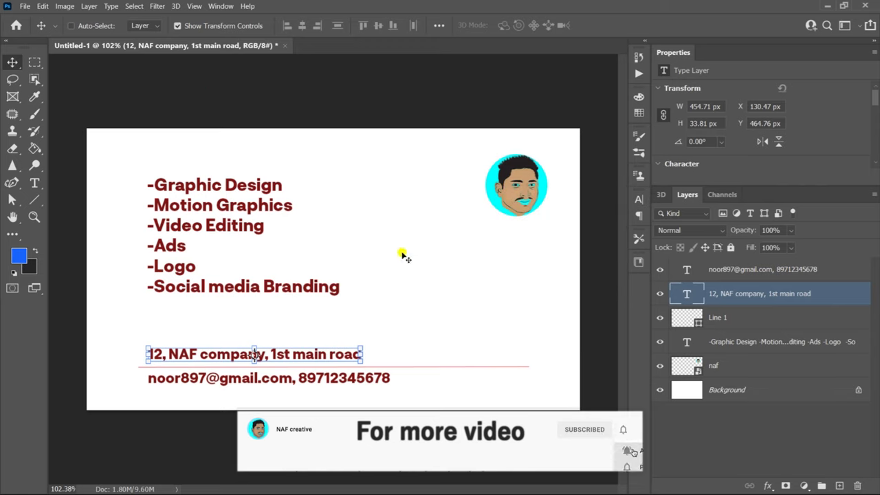
drag(321, 356, 403, 354)
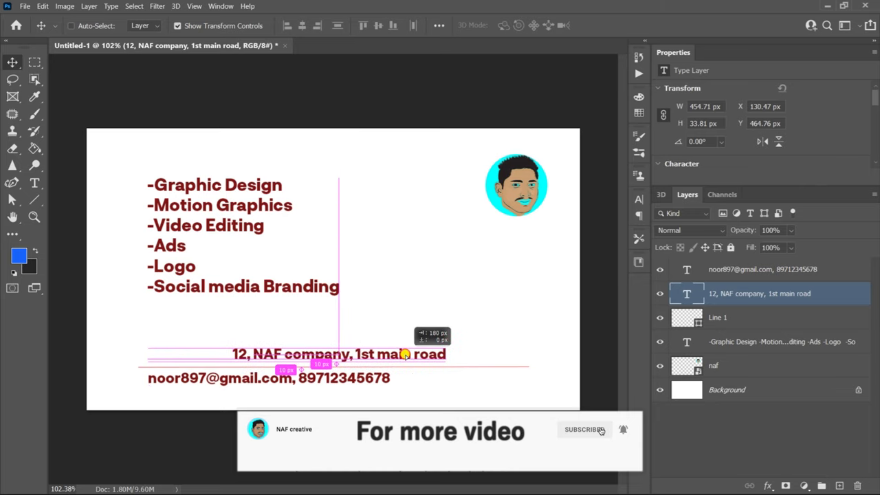
drag(403, 354, 402, 354)
drag(348, 383, 368, 383)
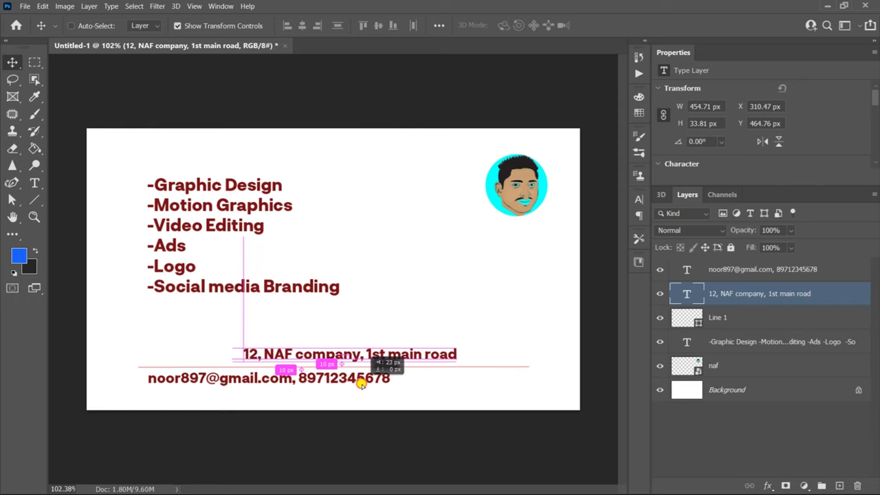
drag(367, 384, 347, 383)
key(Right)
key(Right)
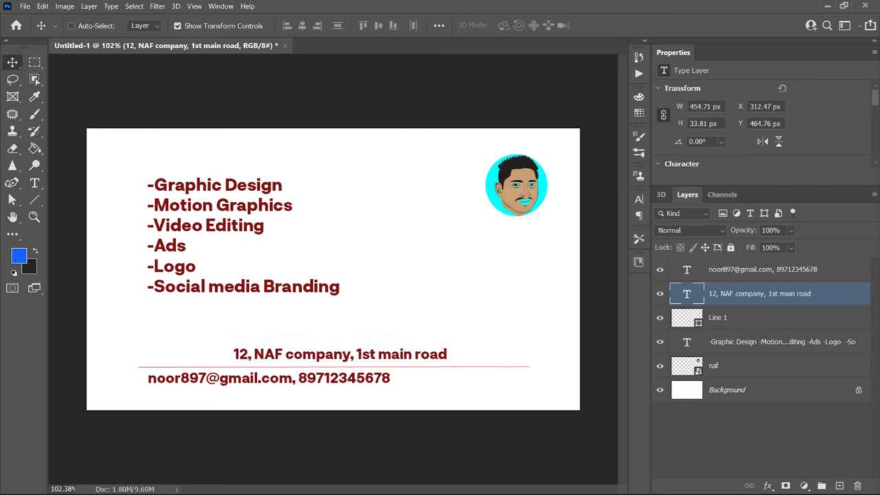
Centre the email and phone line below the divider at X 296.47 px, Y 519.76 px
click(727, 273)
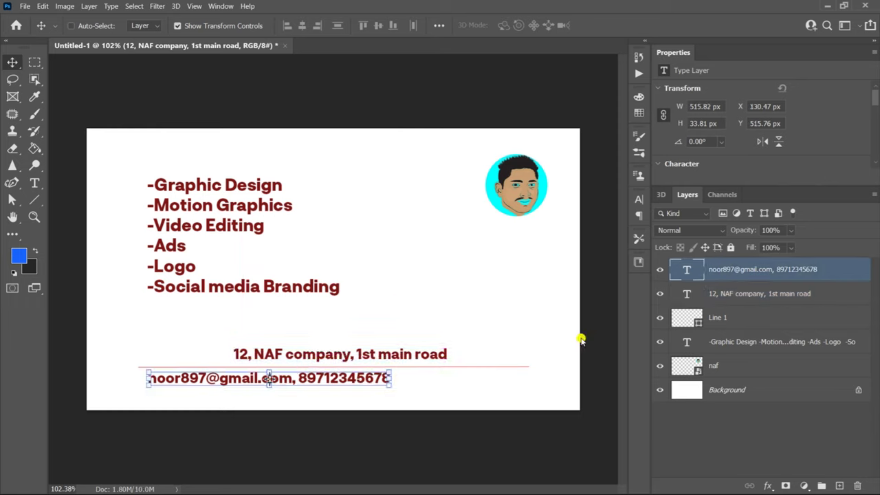
drag(342, 382, 424, 381)
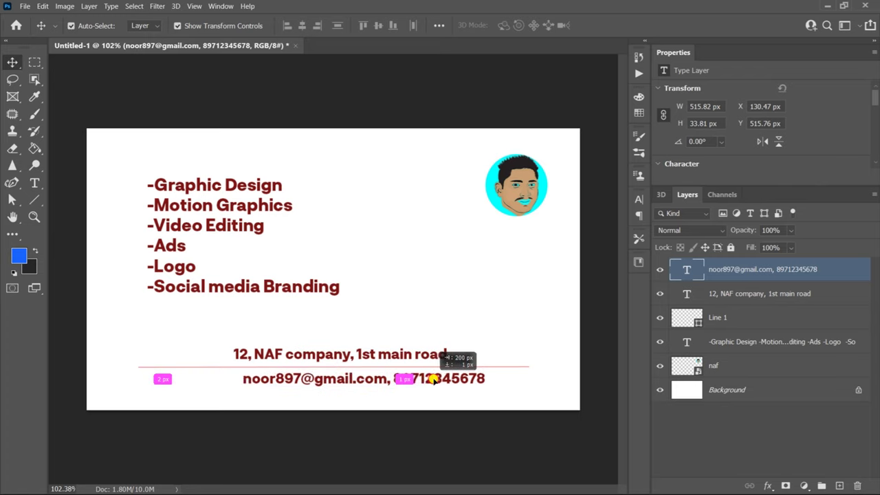
drag(424, 380, 413, 384)
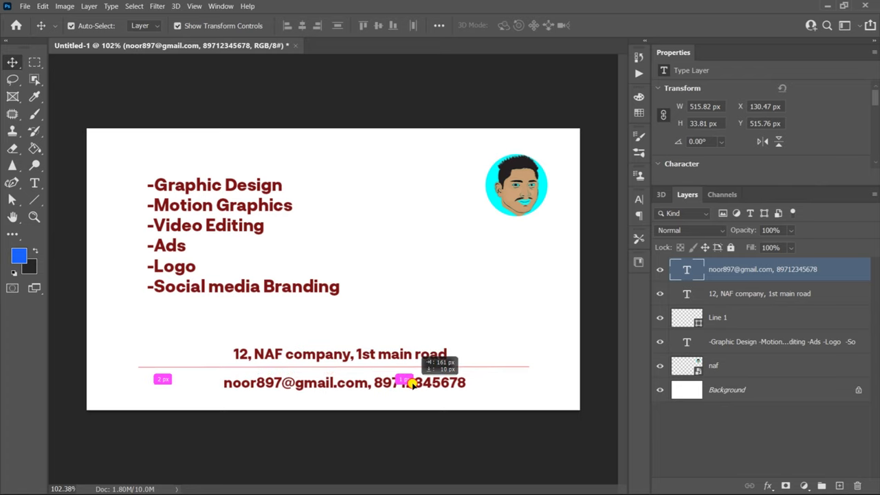
drag(413, 383, 415, 381)
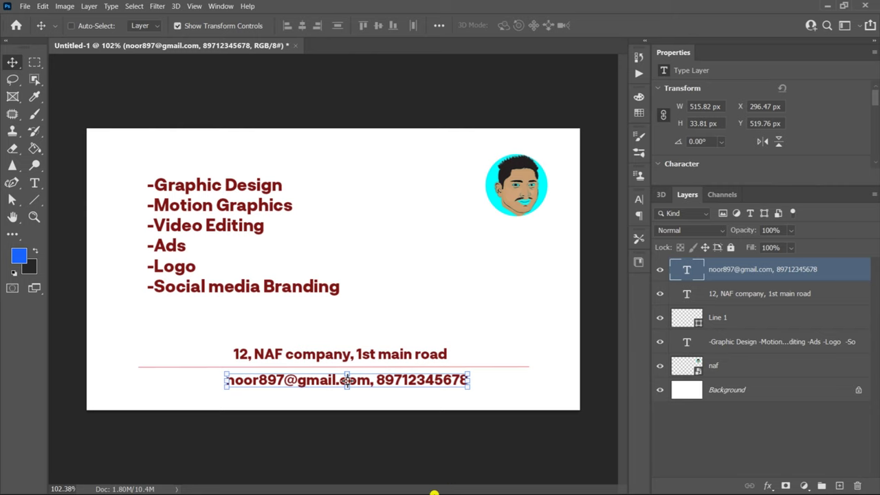
key(alt+Tab)
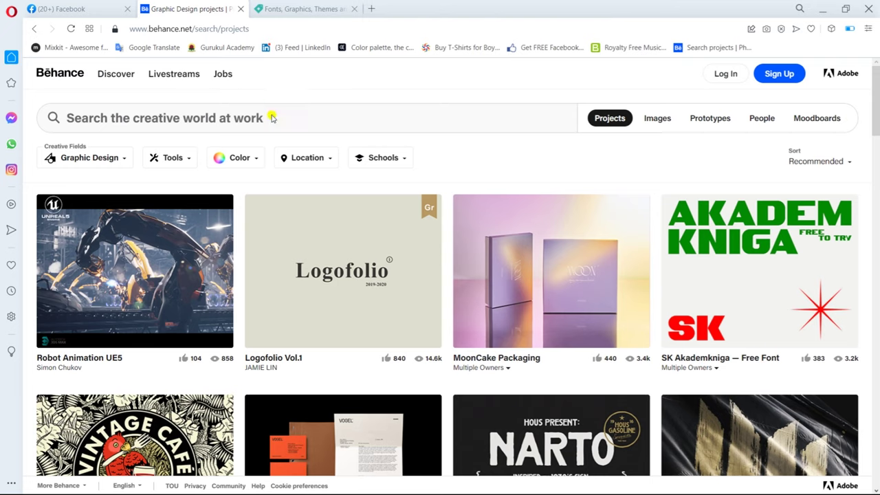
Search Behance for 'card design'
click(272, 118)
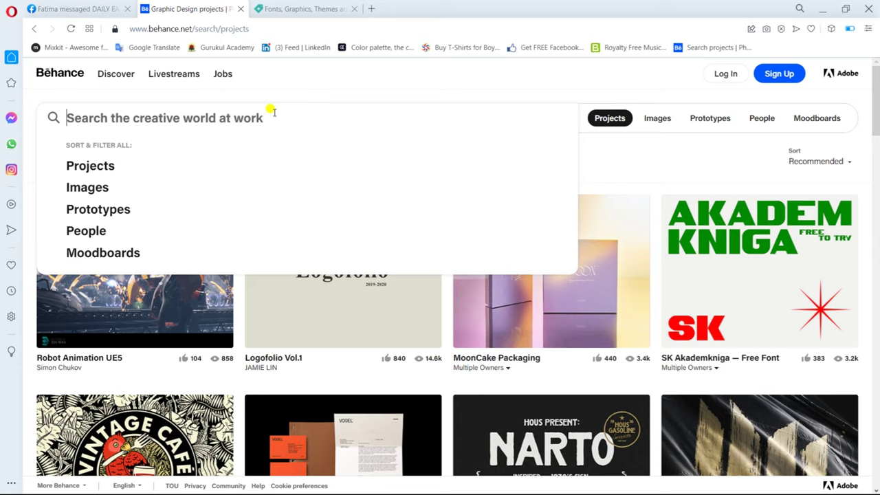
text(card design)
key(Return)
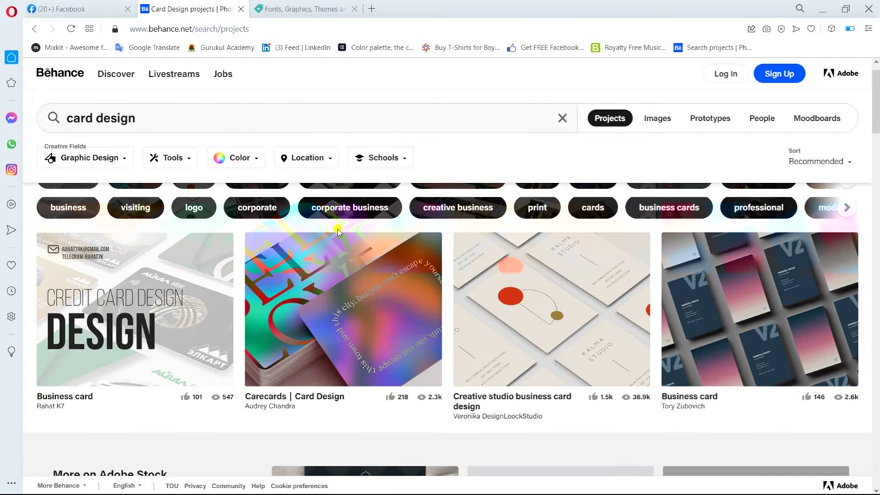
Scroll through the card design results for layout inspiration
scroll(336, 230, down, 2)
scroll(337, 230, up, 2)
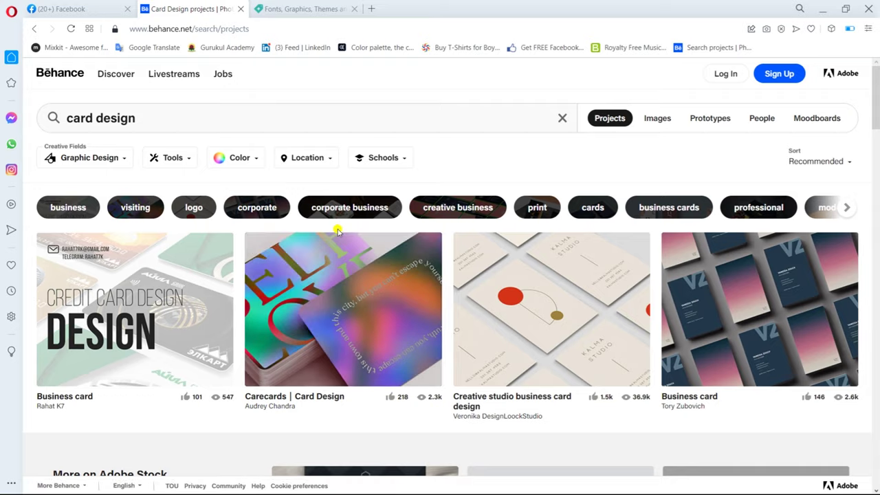
scroll(337, 230, down, 2)
scroll(337, 230, down, 2)
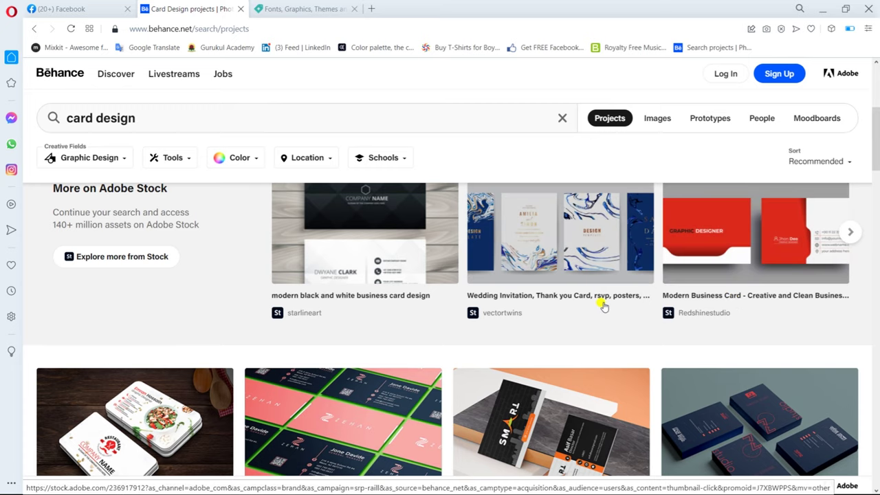
scroll(602, 307, down, 2)
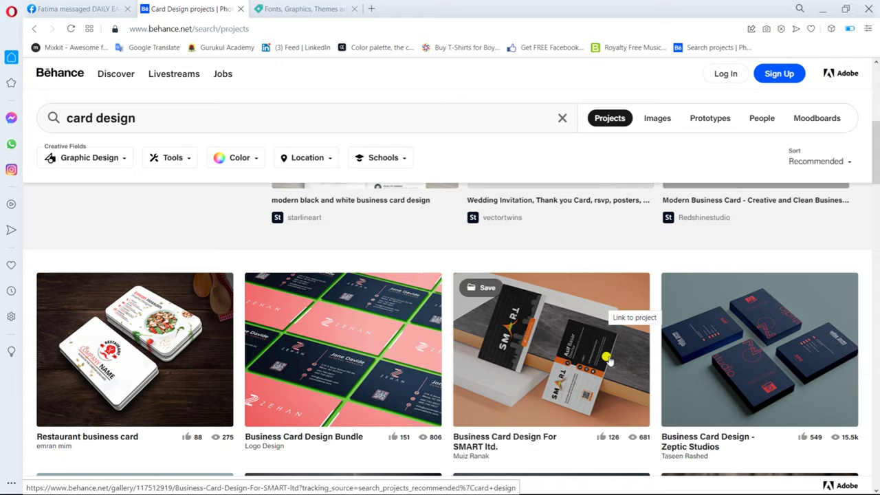
scroll(606, 358, down, 4)
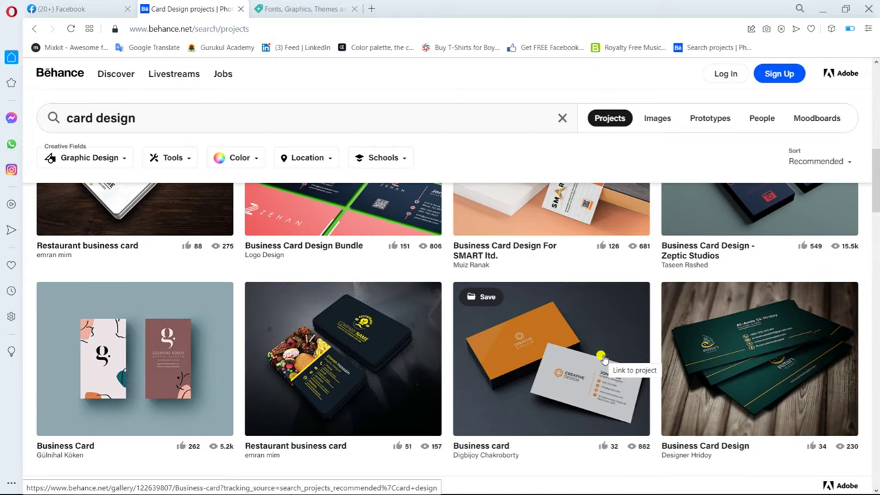
scroll(602, 358, down, 2)
scroll(601, 356, down, 2)
scroll(600, 356, down, 2)
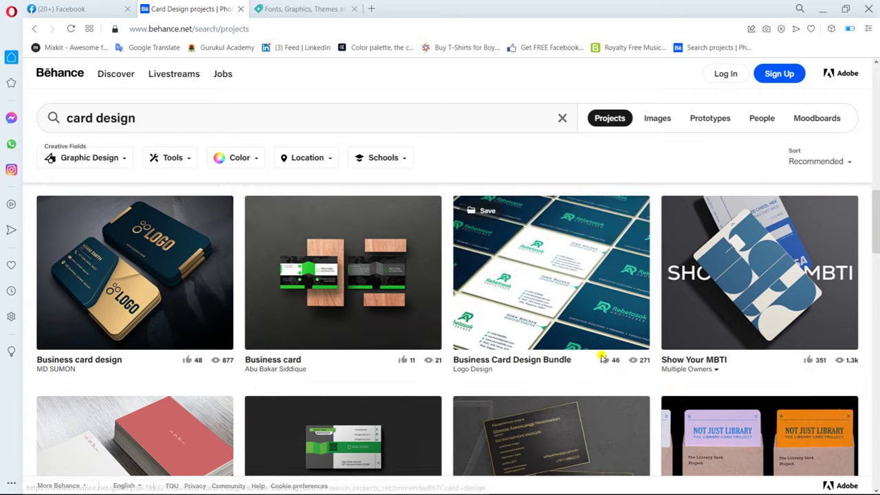
scroll(601, 356, down, 2)
scroll(599, 357, down, 2)
scroll(599, 358, down, 2)
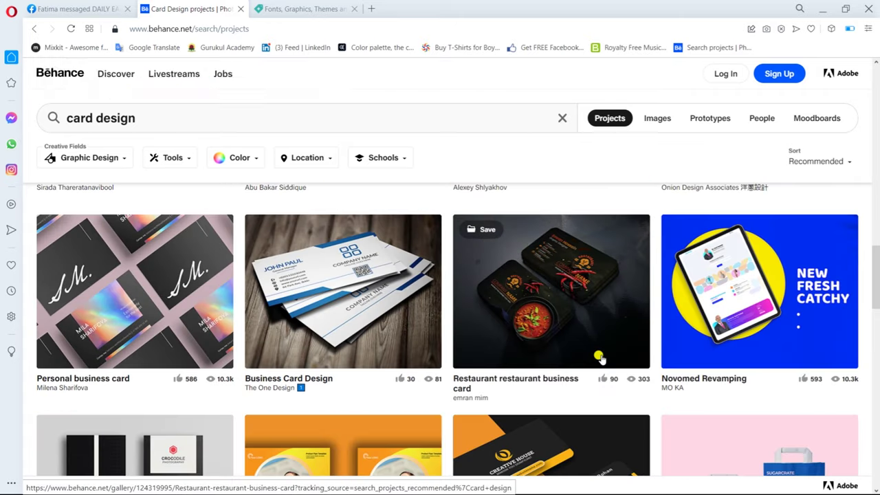
scroll(600, 359, down, 2)
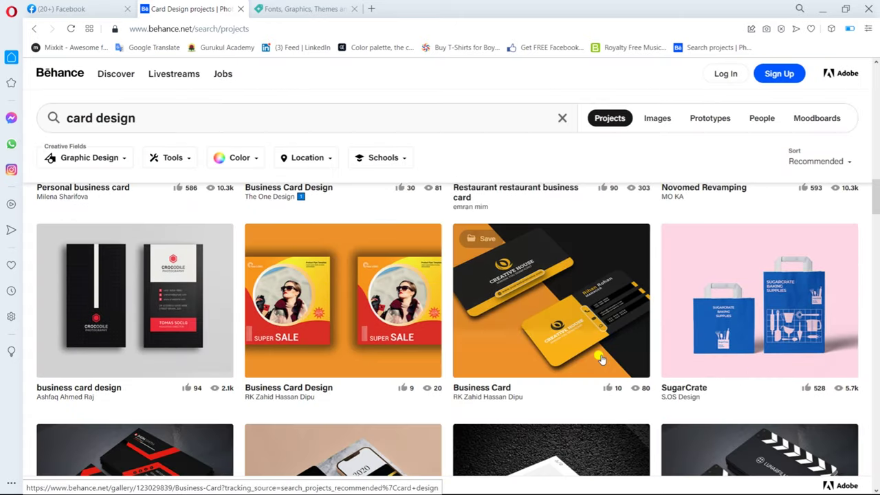
scroll(599, 357, down, 1)
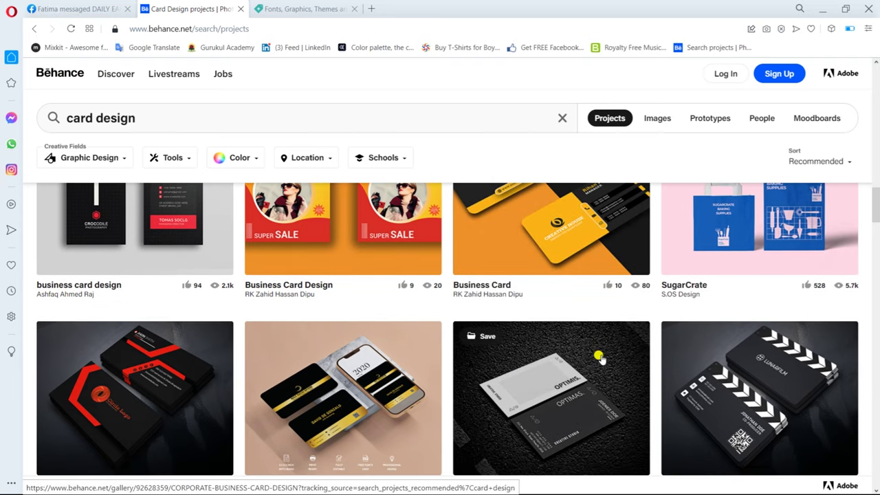
scroll(600, 358, down, 2)
scroll(600, 357, down, 2)
scroll(600, 357, down, 2)
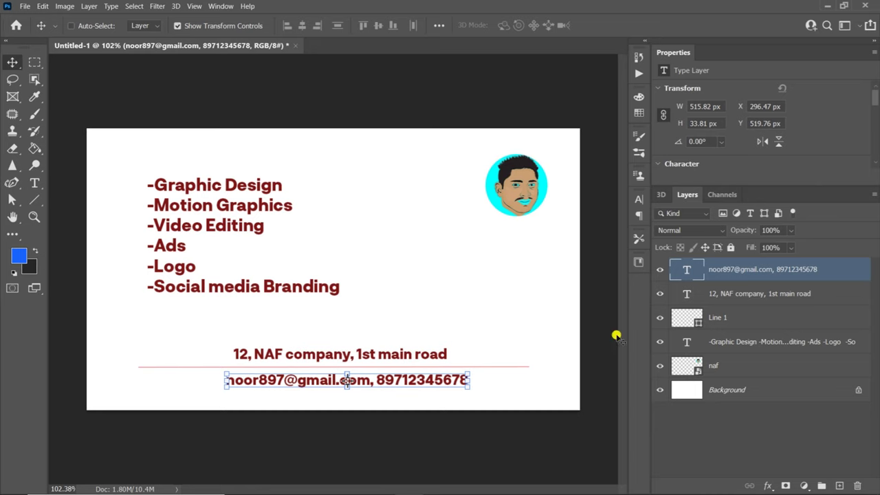
Scale the address and contact lines together to about 72% and shift them right to re-centre
shift+click(761, 294)
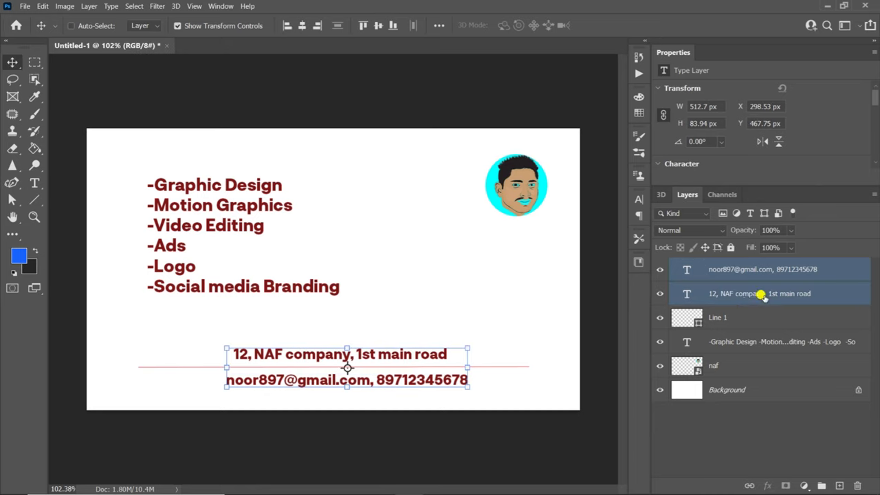
drag(468, 367, 399, 374)
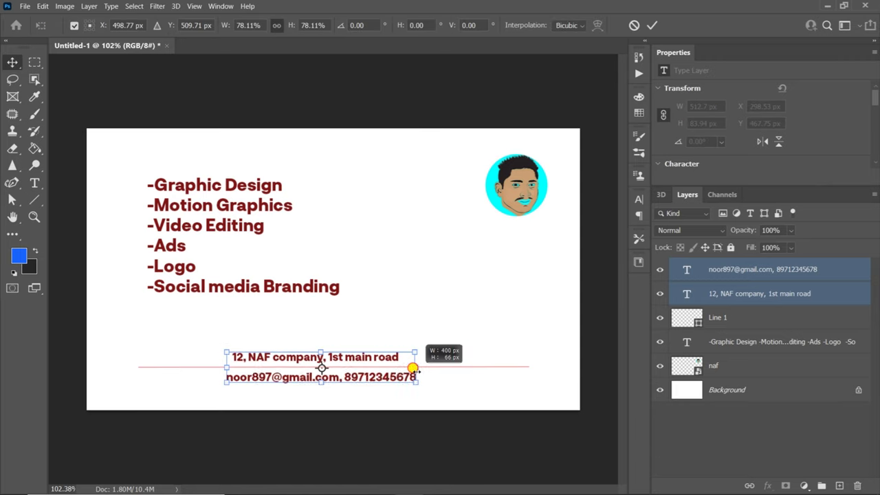
click(652, 25)
drag(351, 358, 383, 358)
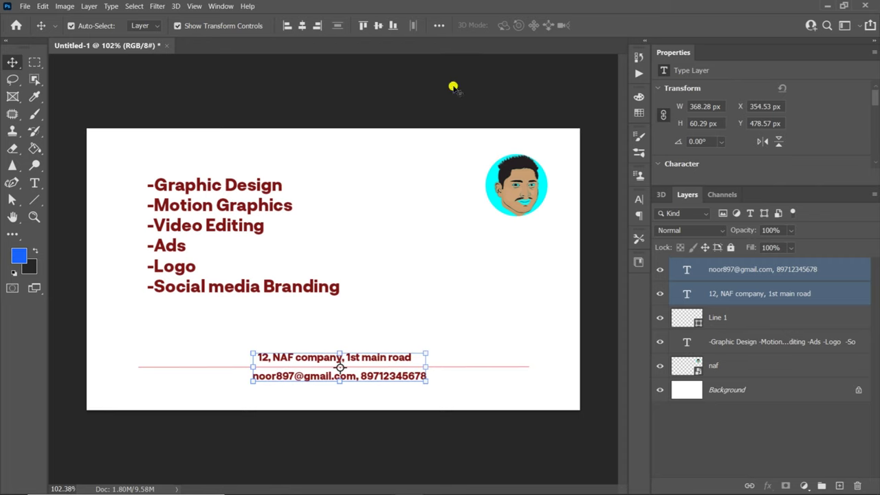
Lock the two contact text layers and move the services list slightly right and down
click(730, 248)
click(222, 202)
key(Return)
click(227, 206)
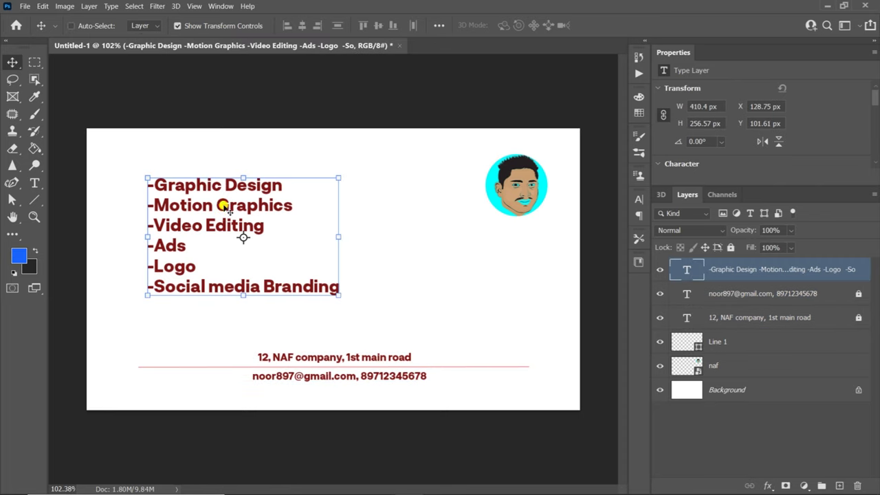
mouse_move(224, 206)
mouse_down()
mouse_move(251, 215)
mouse_move(229, 215)
mouse_up()
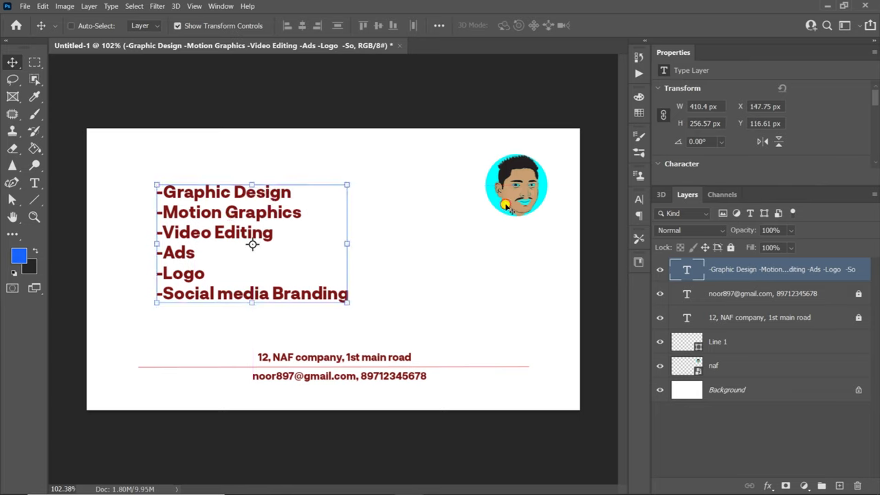
Bring the portrait to the front and move it lower-left to X 810 px, Y 114 px
click(677, 366)
key(ctrl+shift+bracketright)
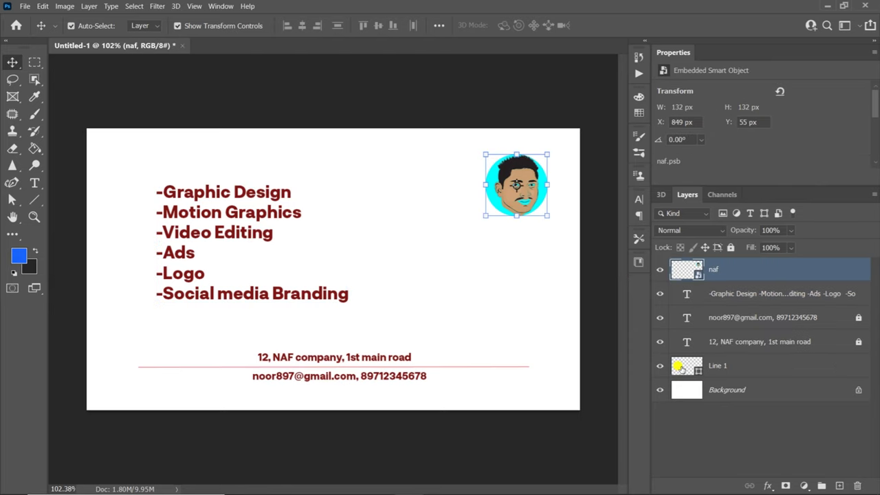
drag(529, 168, 531, 196)
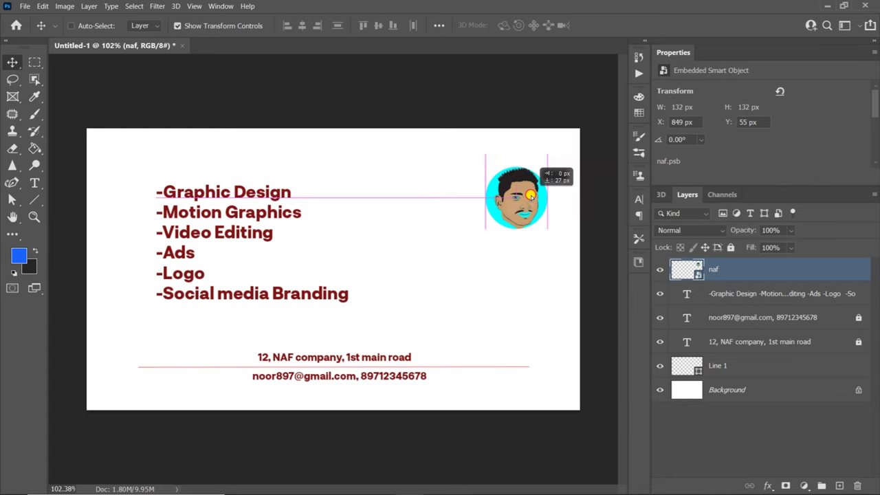
drag(530, 197, 513, 207)
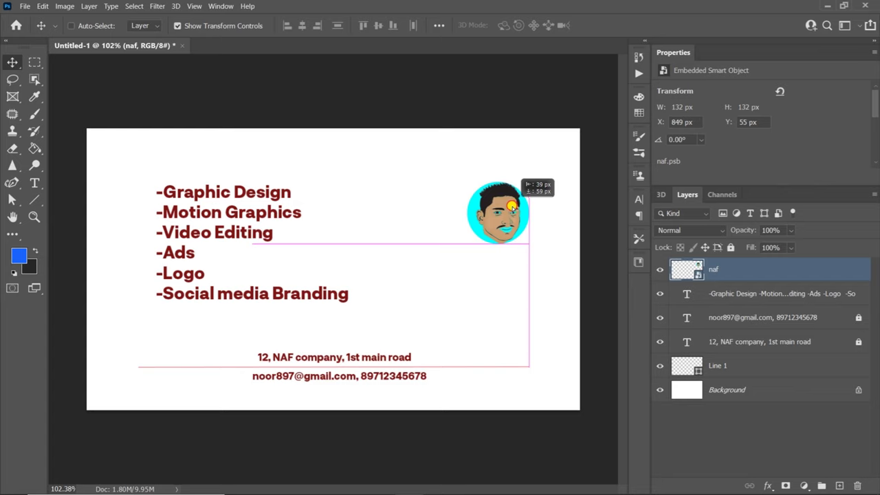
drag(512, 206, 512, 207)
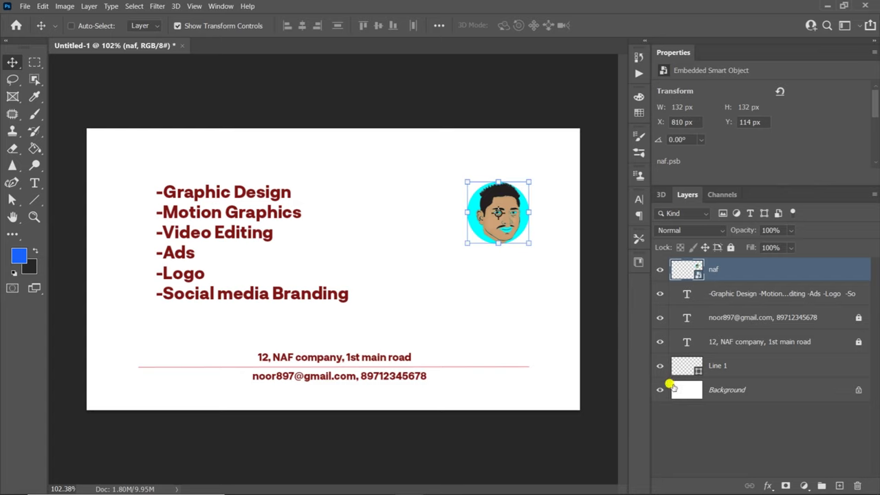
click(690, 372)
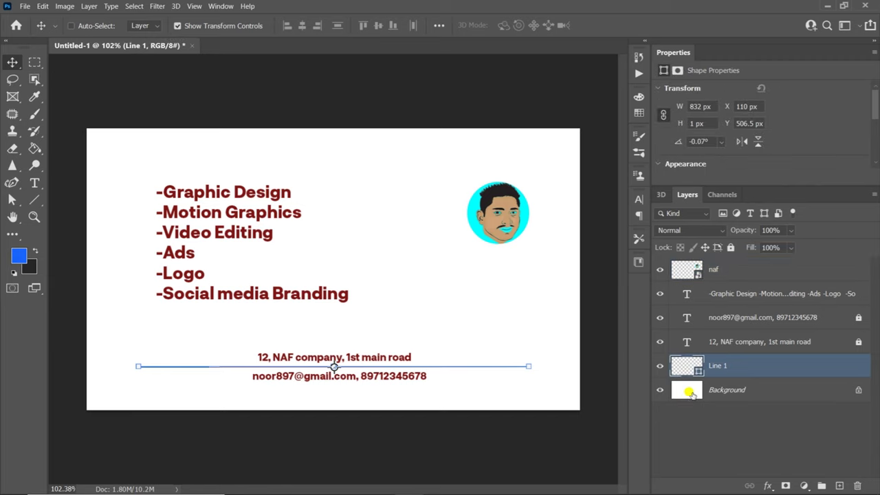
Draw a red 592 × 638 px rectangle over the card's left half, just above Background
click(690, 392)
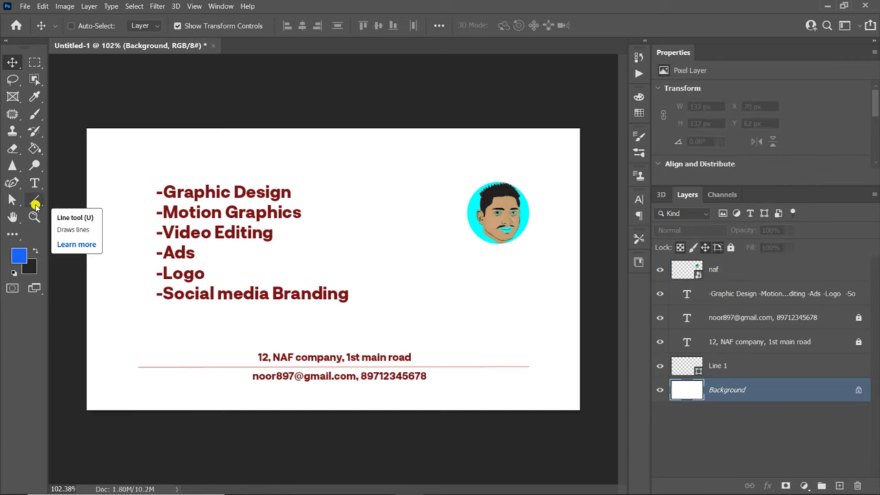
click(35, 199)
click(76, 206)
drag(82, 117, 350, 411)
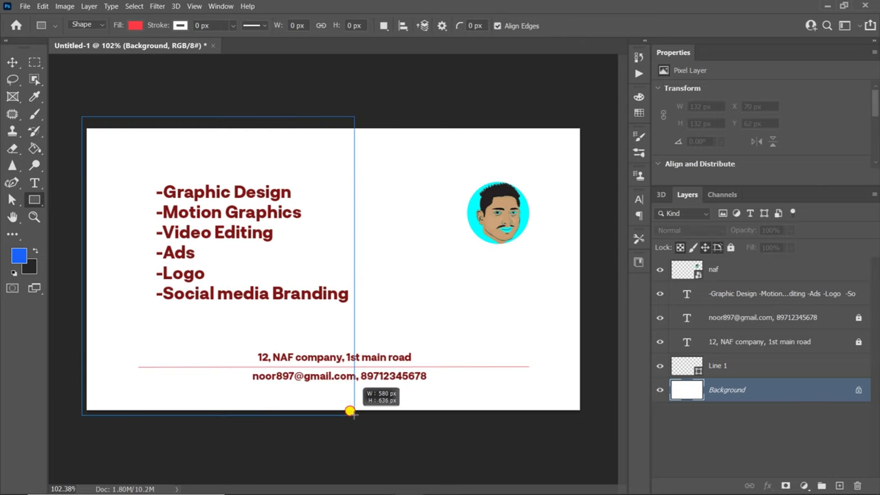
drag(350, 411, 356, 412)
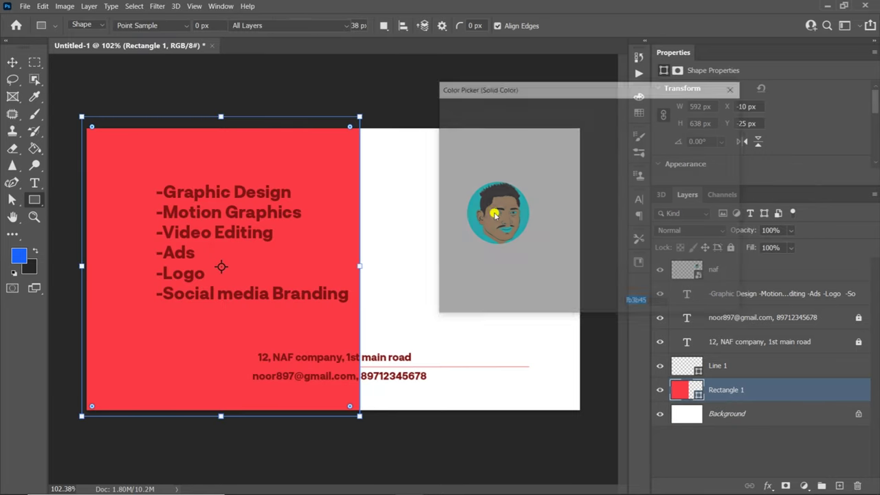
Change Rectangle 1's fill to soft turquoise #43dfdf and scale it slightly larger
mouse_move(525, 88)
mouse_down()
mouse_move(147, 88)
mouse_move(222, 94)
mouse_up()
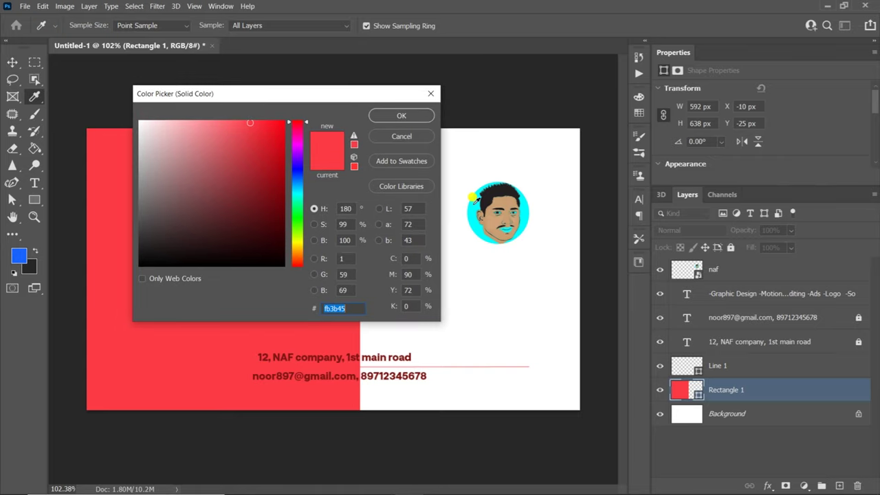
text(01ffff)
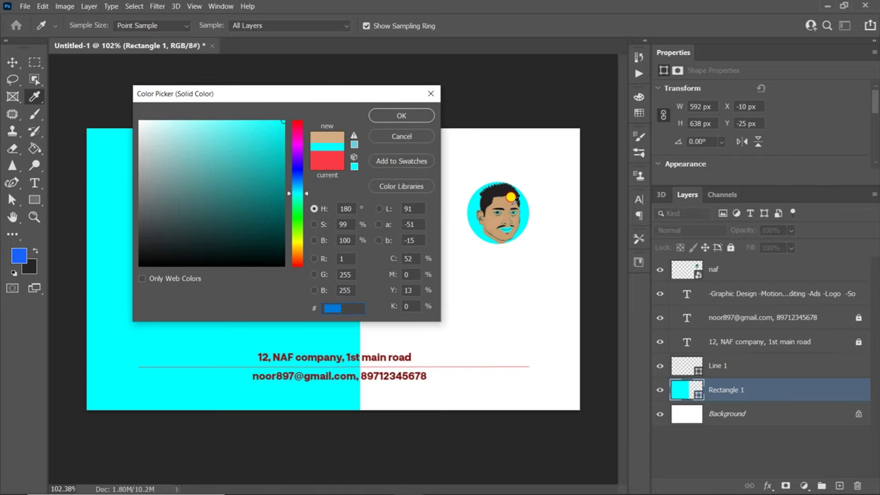
click(511, 199)
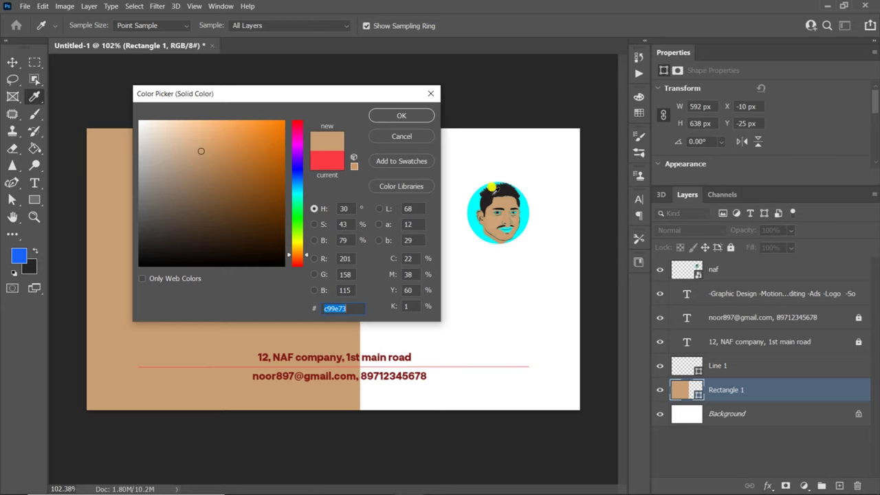
click(493, 187)
click(526, 202)
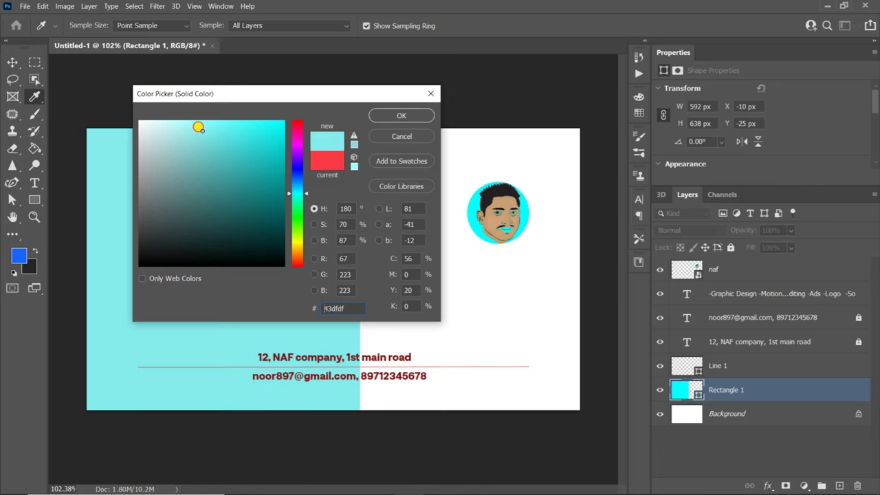
drag(196, 126, 197, 141)
key(Return)
click(18, 62)
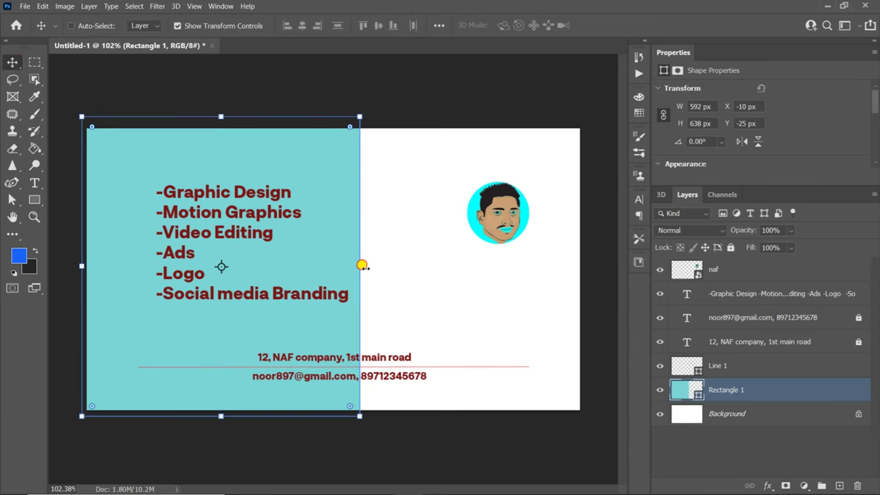
drag(362, 265, 364, 266)
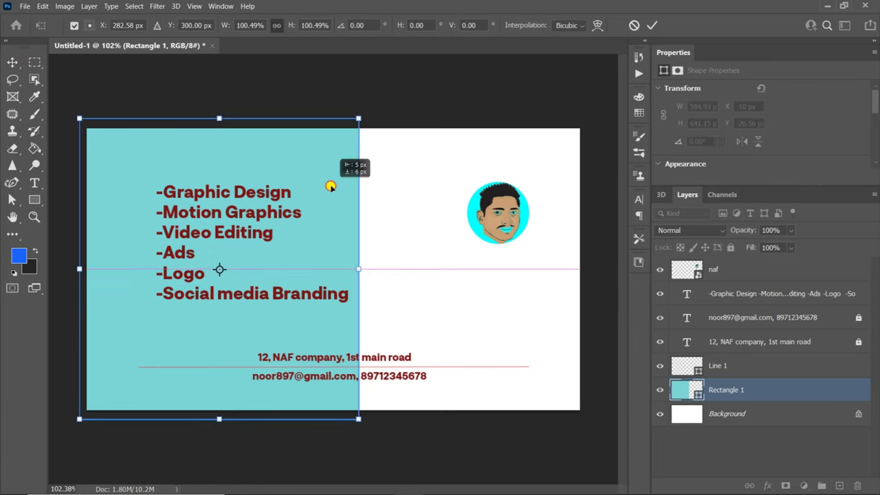
Reposition the cyan rectangle and round the panel's bottom-right corner
drag(335, 184, 366, 91)
click(650, 24)
drag(382, 313, 296, 228)
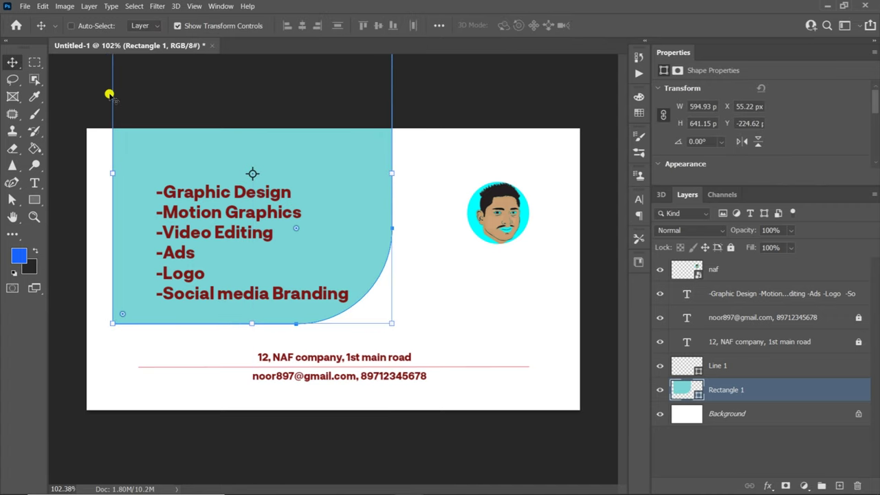
Copy the panel down into a wide, short full-width band and lower its opacity
drag(383, 316, 389, 359)
key(ctrl+t)
key(Return)
mouse_move(461, 363)
mouse_down()
mouse_move(503, 380)
mouse_move(402, 387)
mouse_up()
click(770, 230)
text(5)
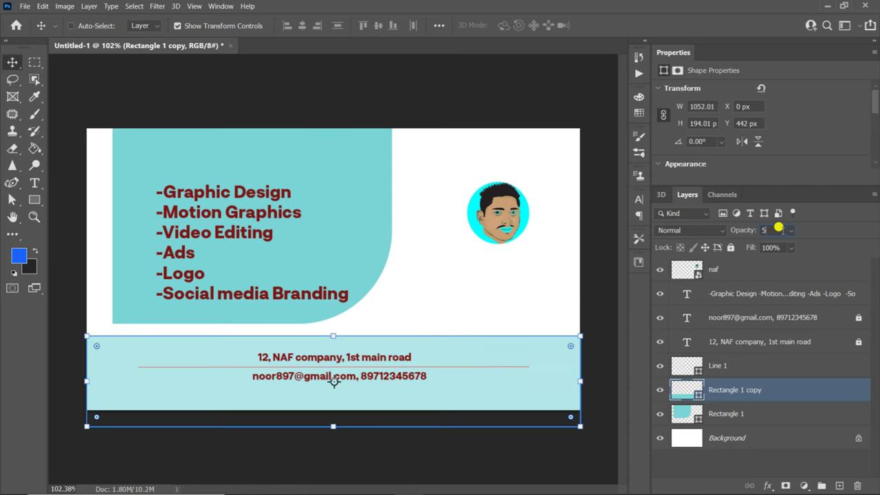
Shift the services list up and to the left, then briefly select and deselect the portrait
click(354, 202)
click(251, 172)
drag(252, 241, 231, 226)
click(456, 89)
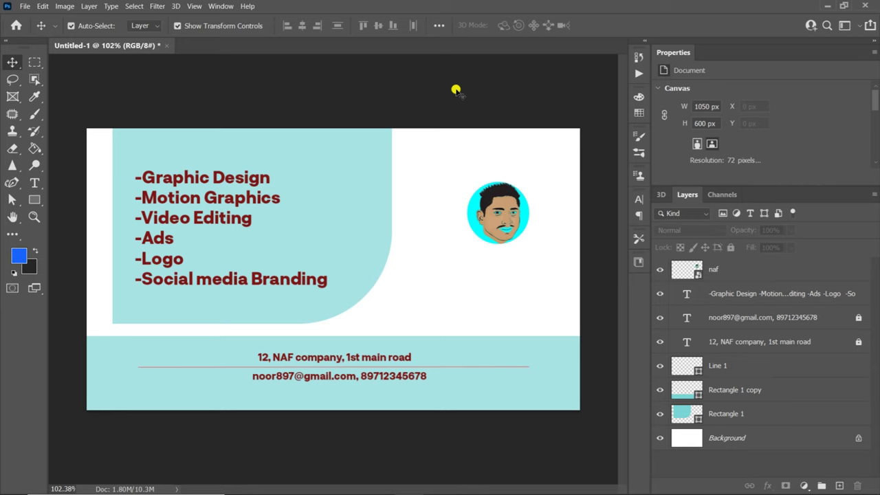
click(500, 218)
click(432, 87)
key(t)
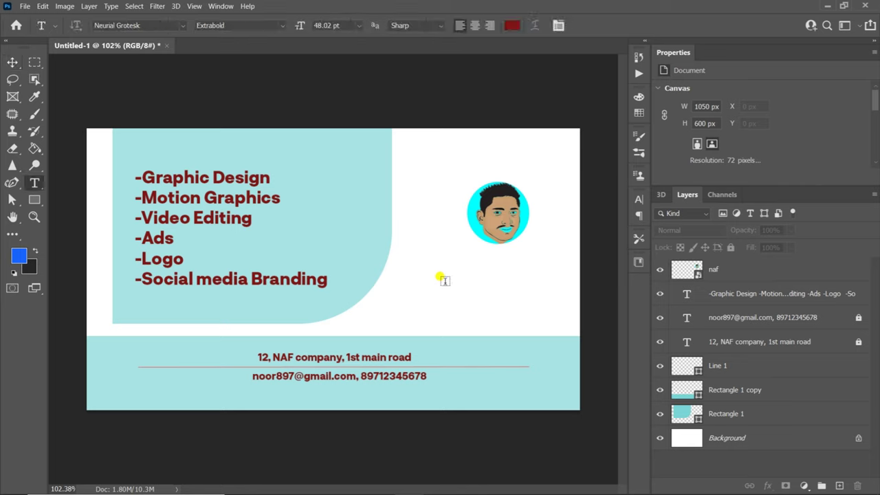
Type the heading 'NAF creatrive' below the portrait
click(443, 279)
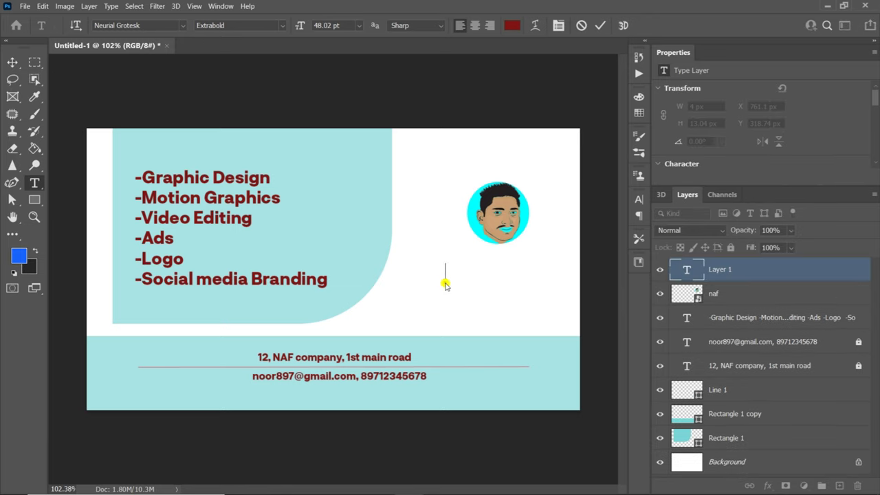
text(NAF)
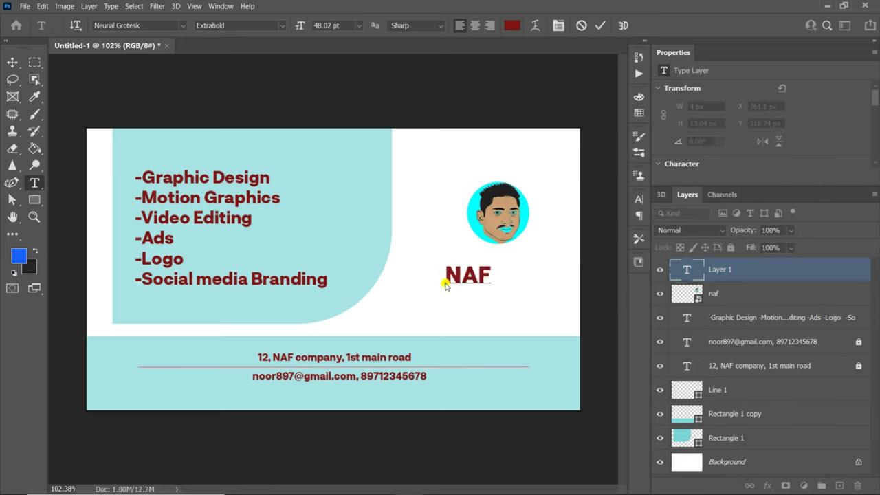
text( cre)
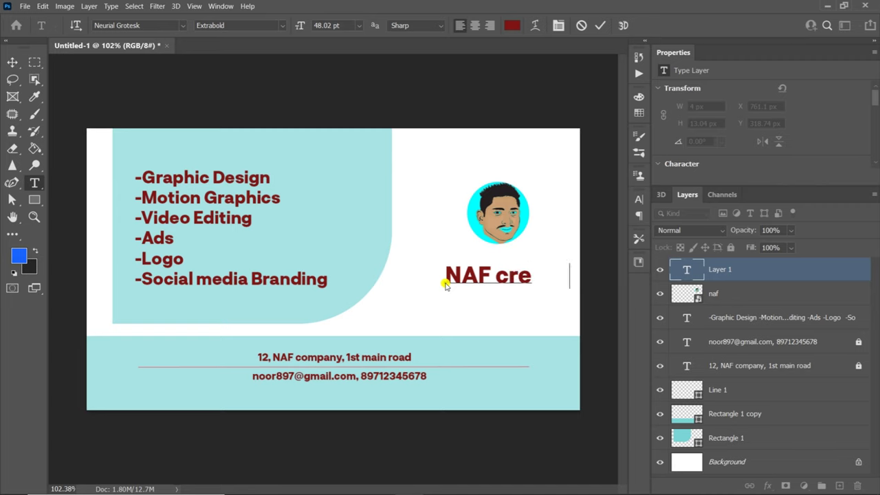
text(atri)
key(BackSpace)
key(BackSpace)
text(ive)
click(599, 25)
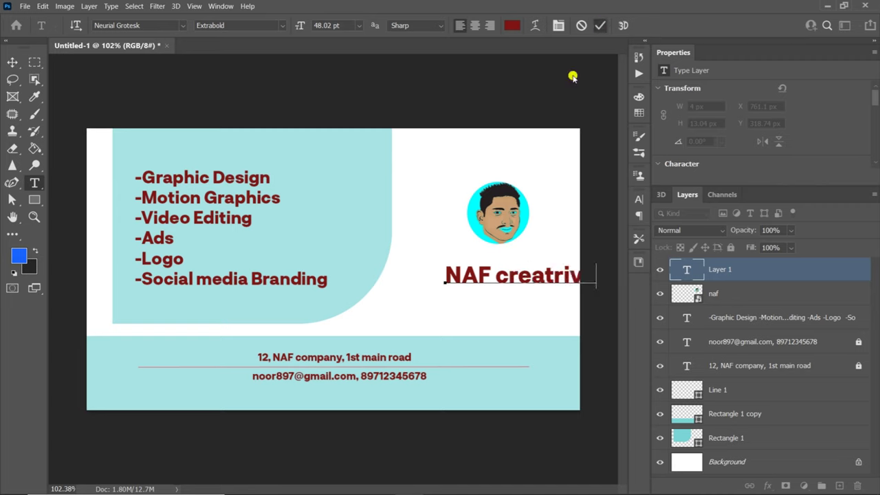
Move the heading left under the portrait and shrink it to about 75%
click(12, 62)
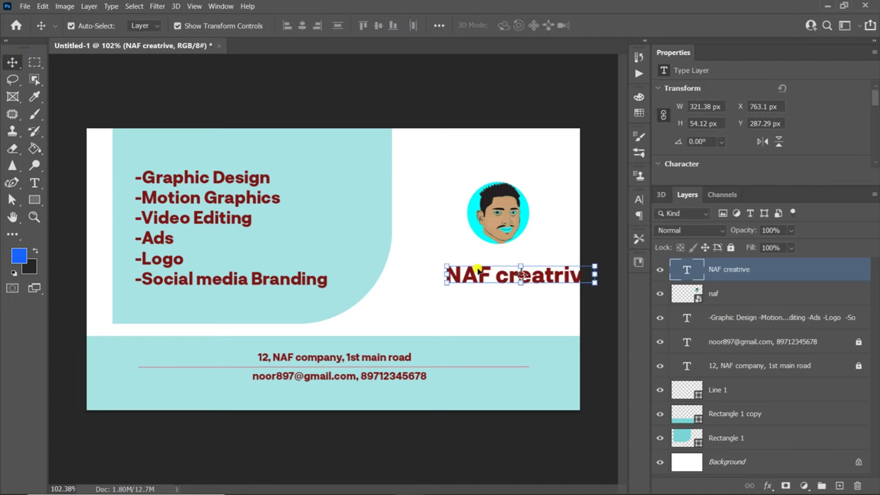
drag(548, 278, 527, 276)
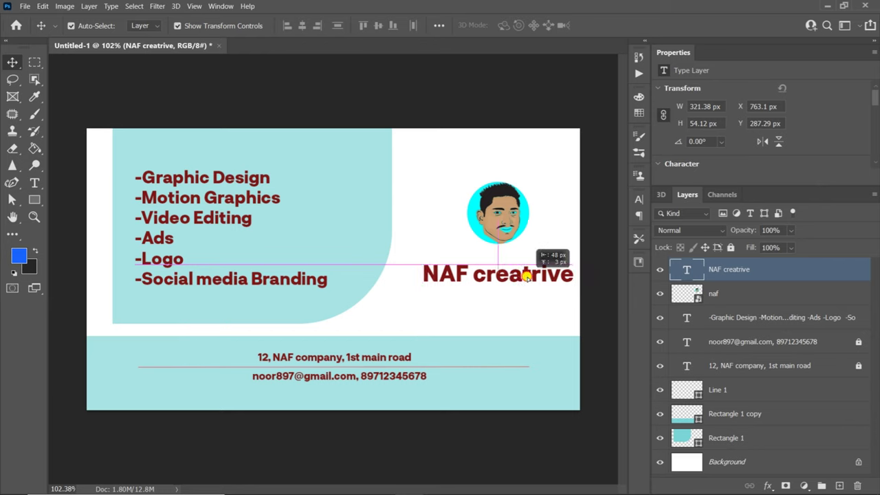
drag(523, 277, 483, 276)
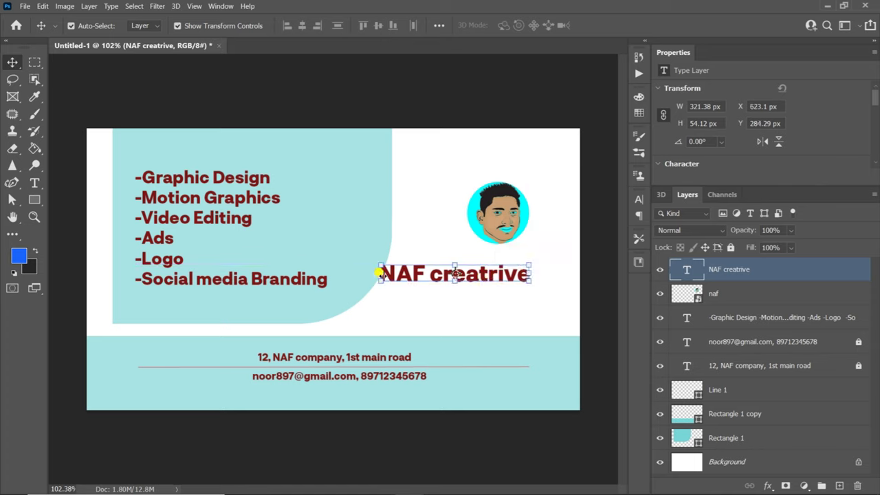
drag(379, 268, 415, 270)
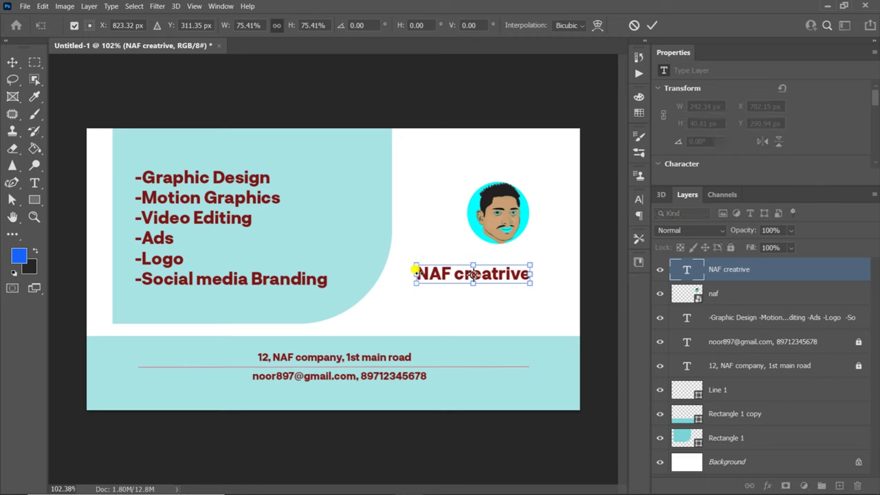
click(651, 26)
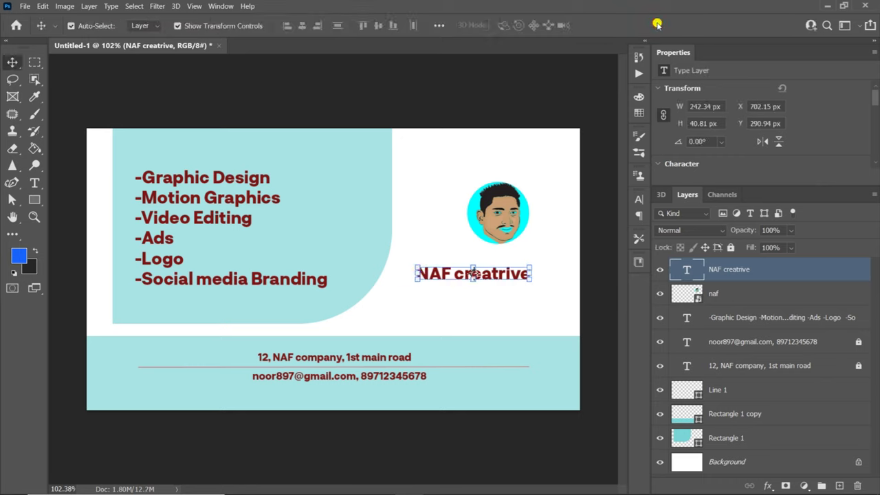
Nudge the title into place at X 691.15 px, Y 295.94 px and show the rulers
drag(509, 273, 512, 278)
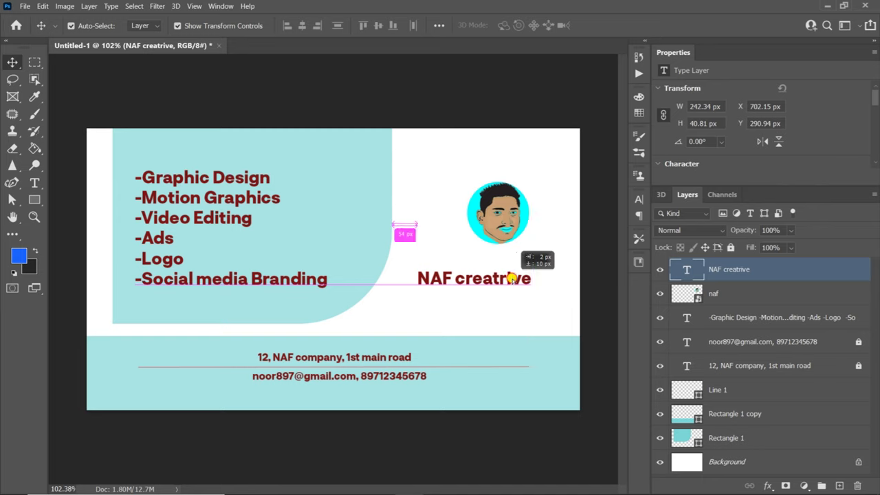
mouse_move(512, 279)
mouse_down()
mouse_move(515, 270)
mouse_move(534, 272)
mouse_move(507, 271)
mouse_up()
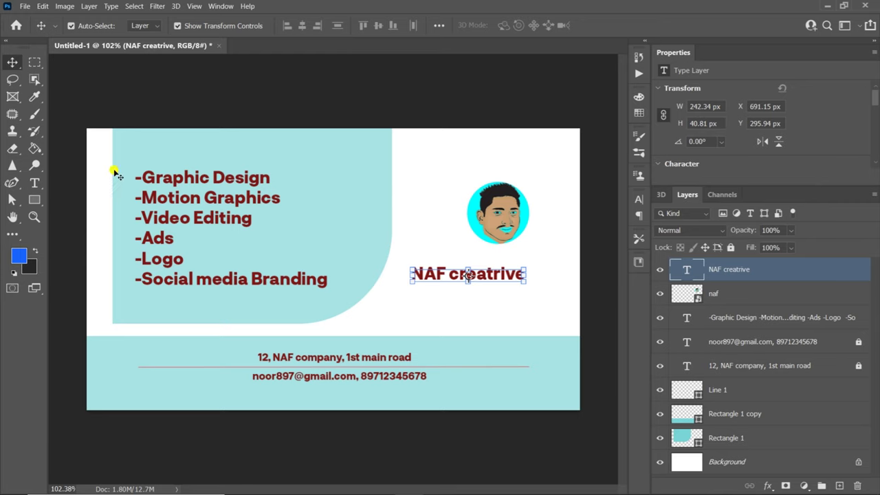
drag(115, 172, 116, 174)
key(ctrl+r)
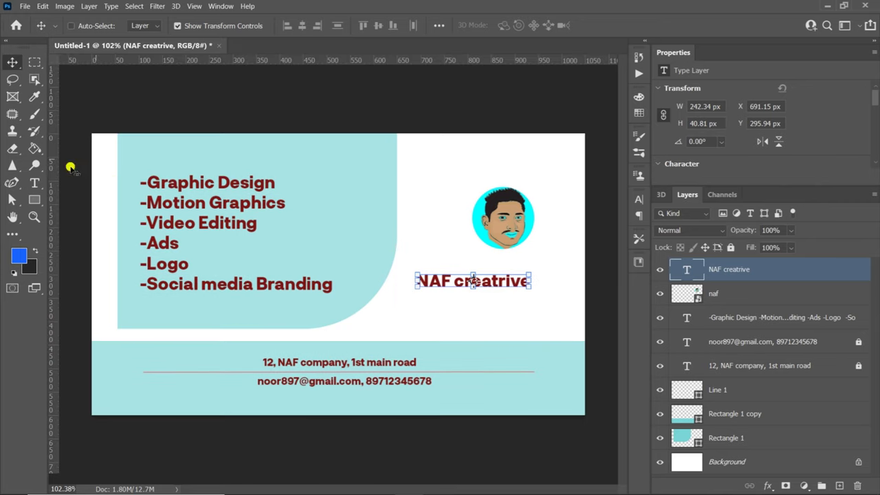
Drop a vertical guide at the portrait's right edge and nudge the title's right end onto it
drag(292, 141, 536, 127)
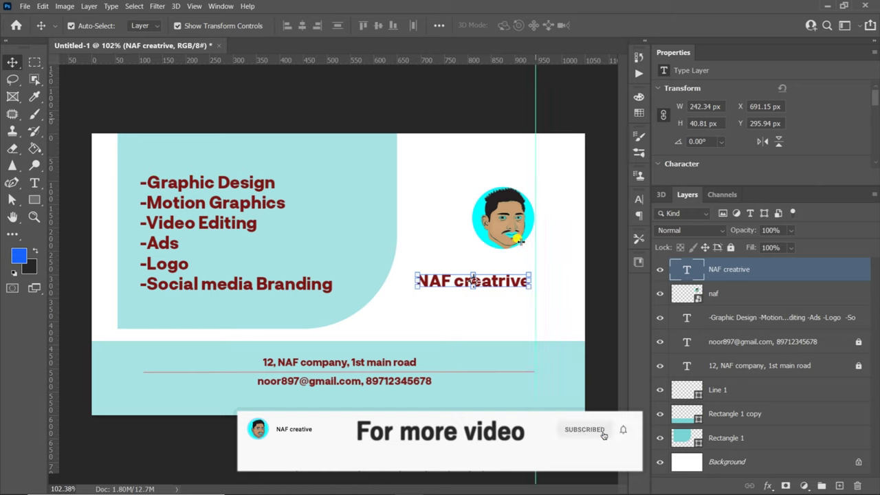
click(508, 229)
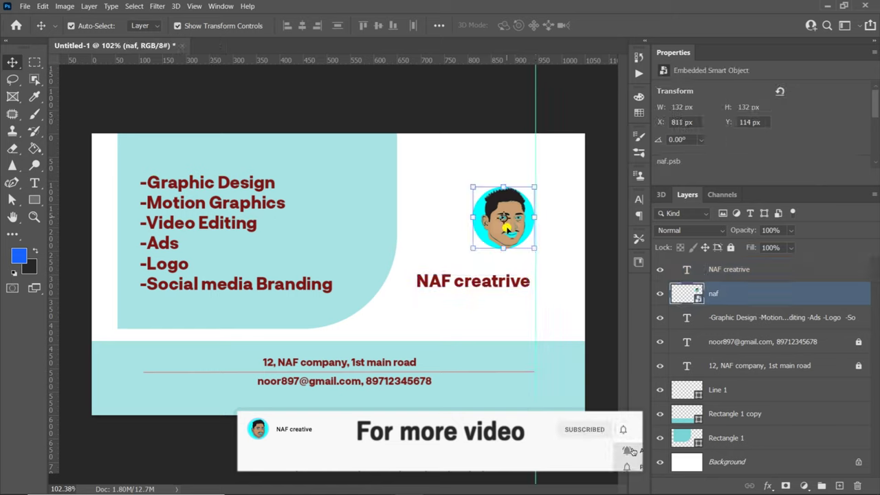
click(495, 283)
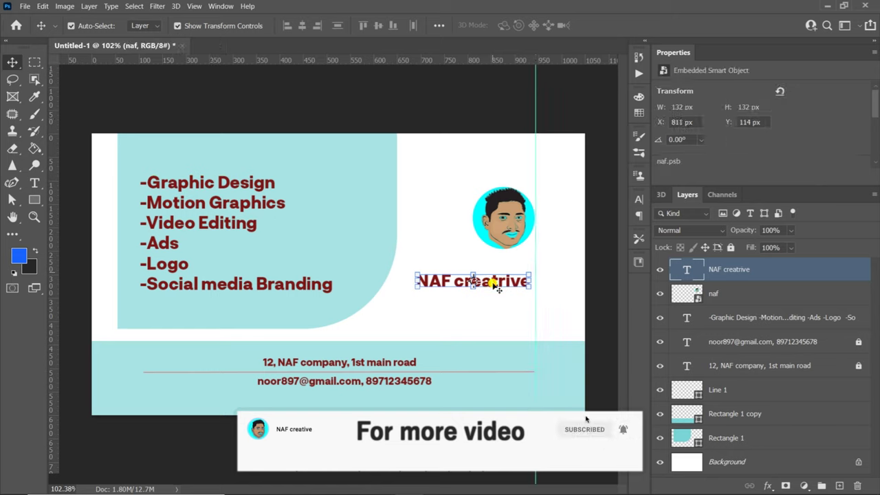
drag(492, 283, 495, 283)
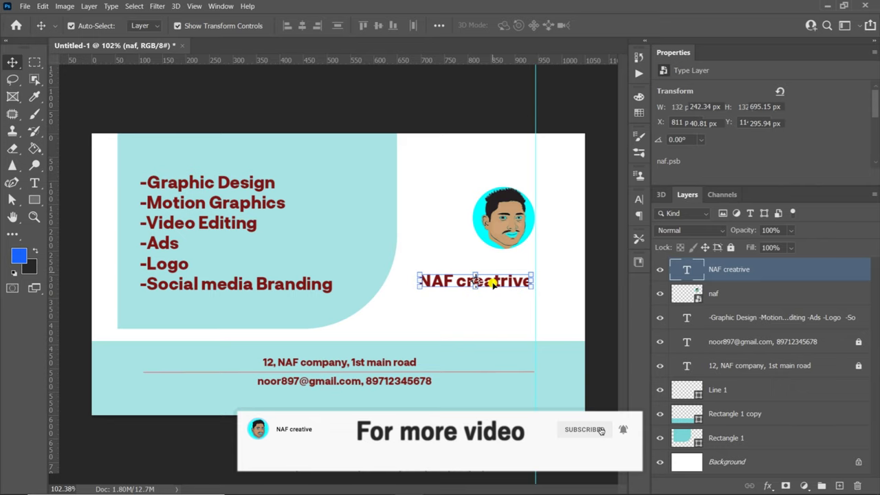
drag(491, 284, 493, 284)
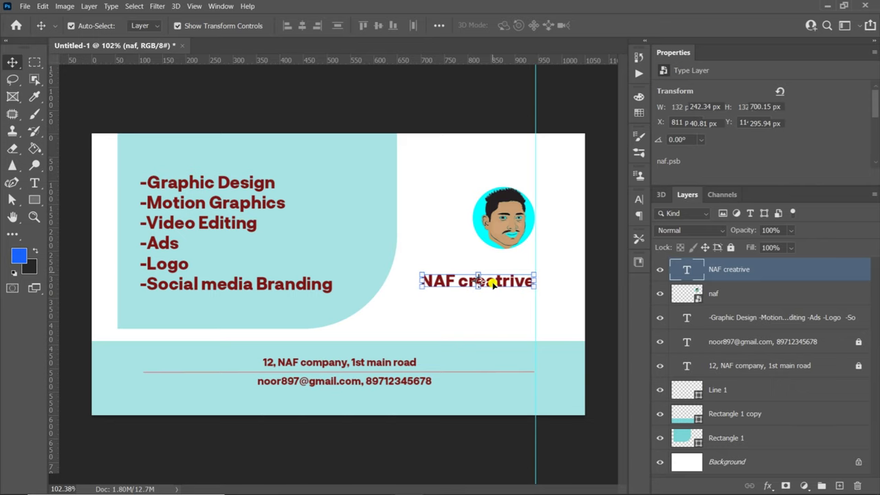
click(300, 107)
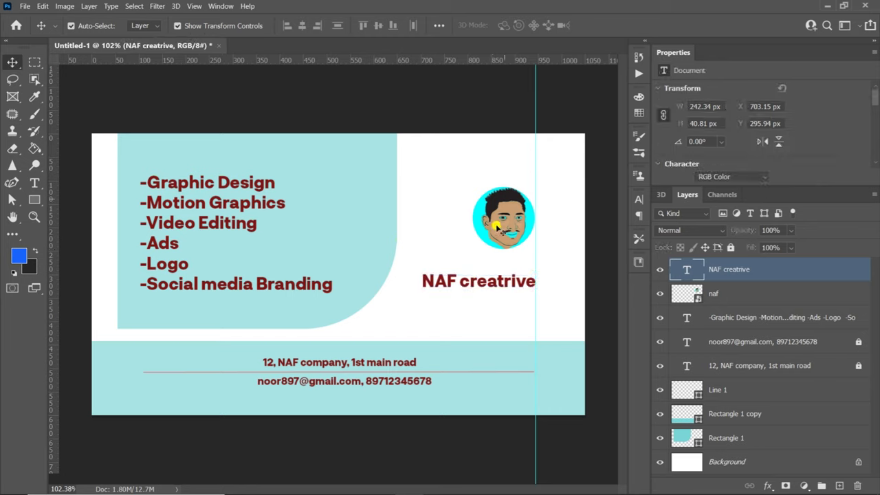
click(453, 181)
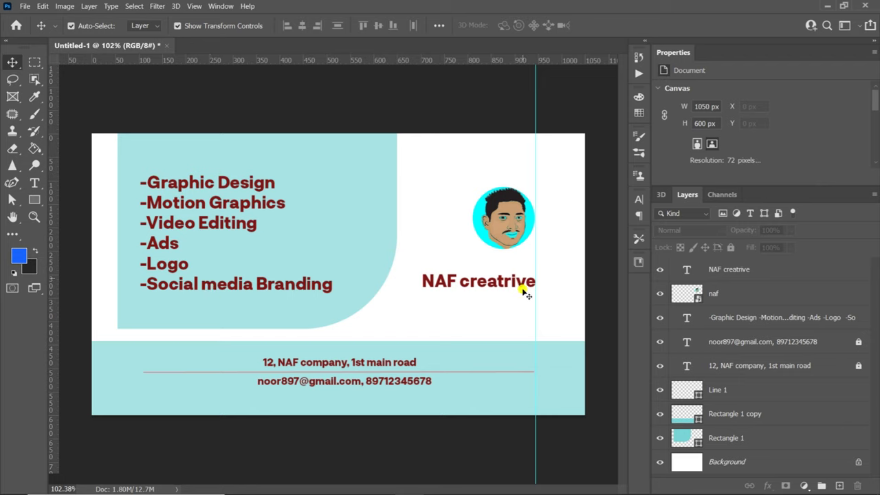
click(500, 283)
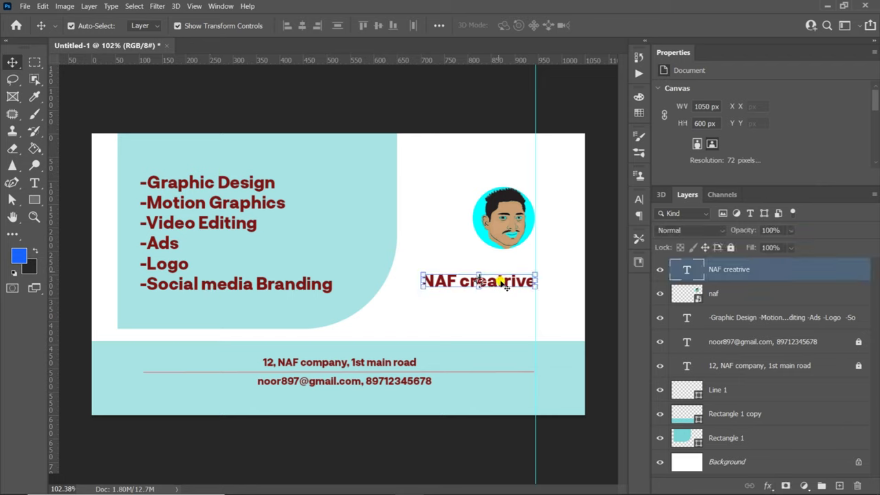
Try right-aligning the NAF creatrive title, then undo the resulting move
key(t)
click(467, 281)
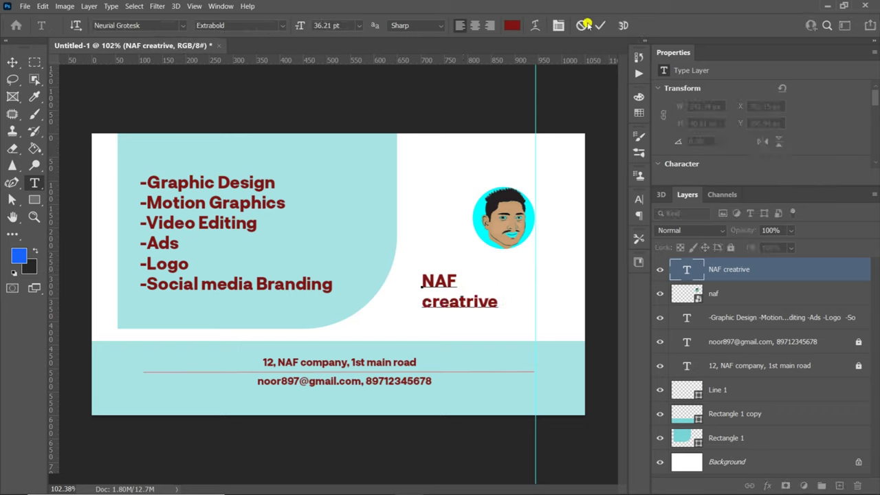
click(486, 25)
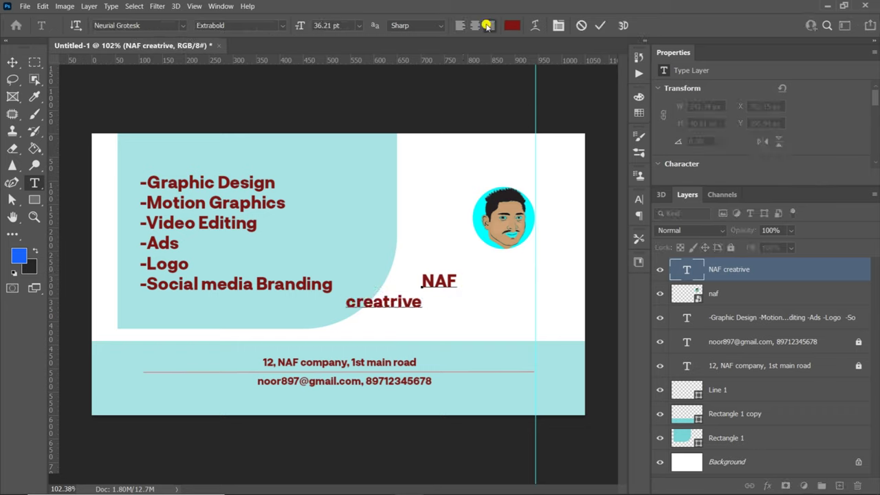
drag(436, 281, 505, 275)
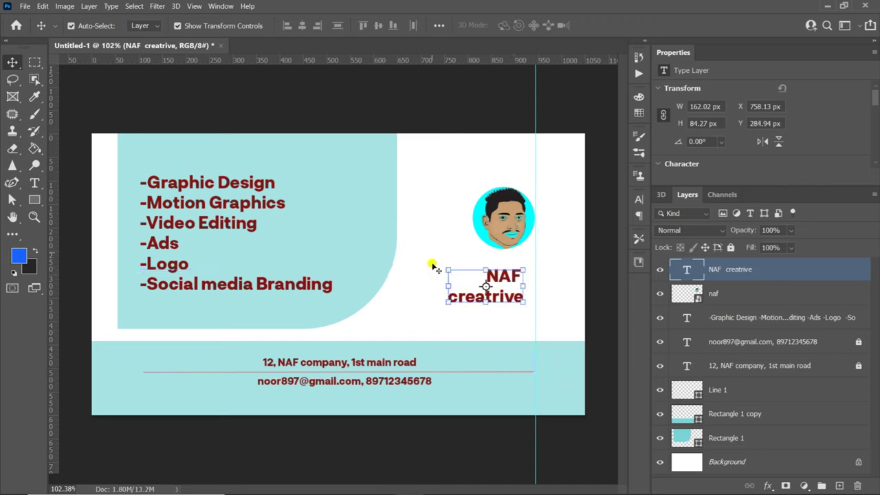
key(ctrl+z)
key(ctrl+z)
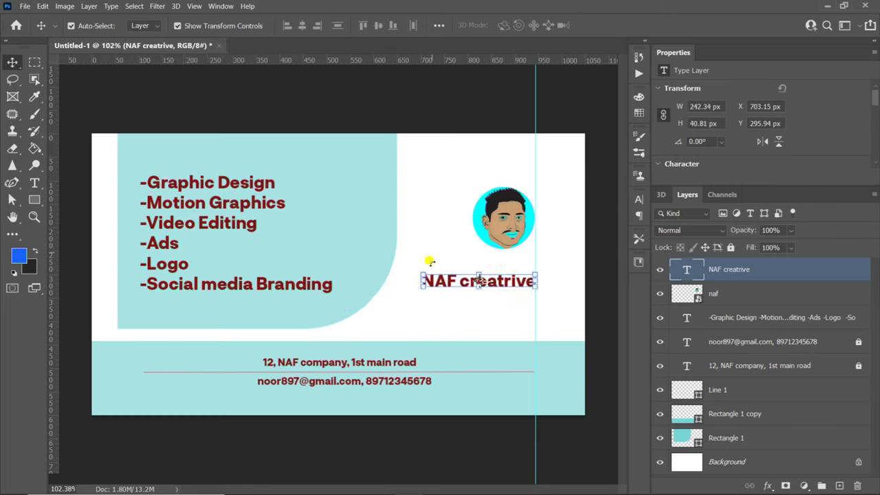
Nudge the single-line title slightly lower and deselect it
click(424, 138)
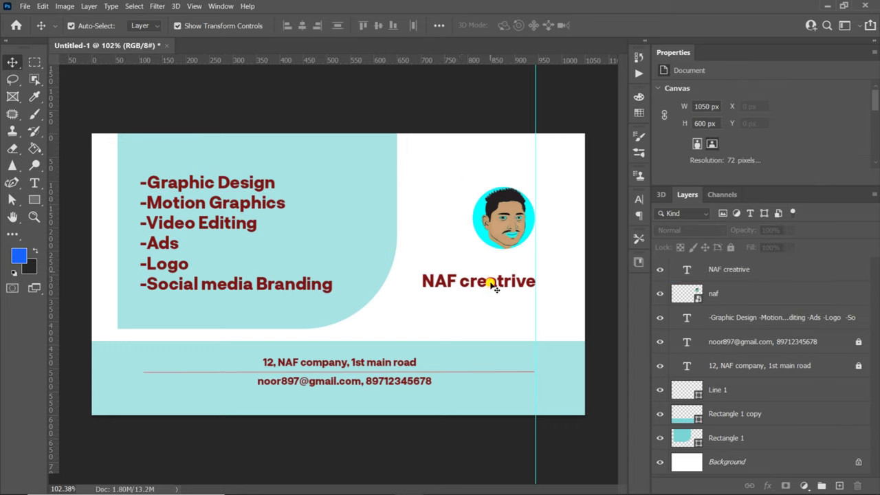
drag(488, 286, 489, 285)
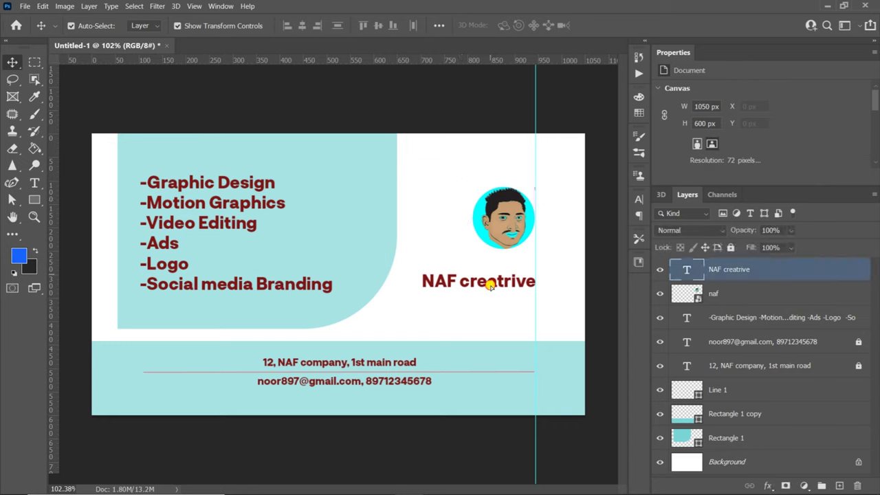
click(464, 112)
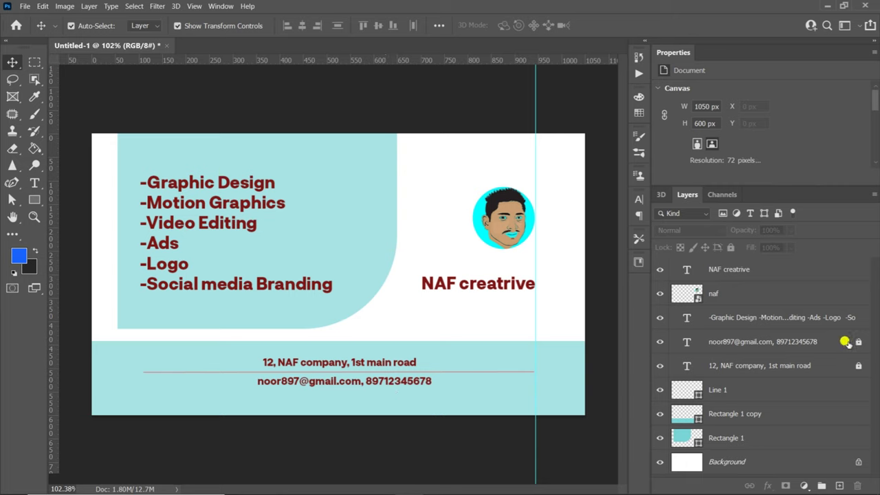
Unlock the address layer and centre it horizontally on the Line 1 divider
click(858, 365)
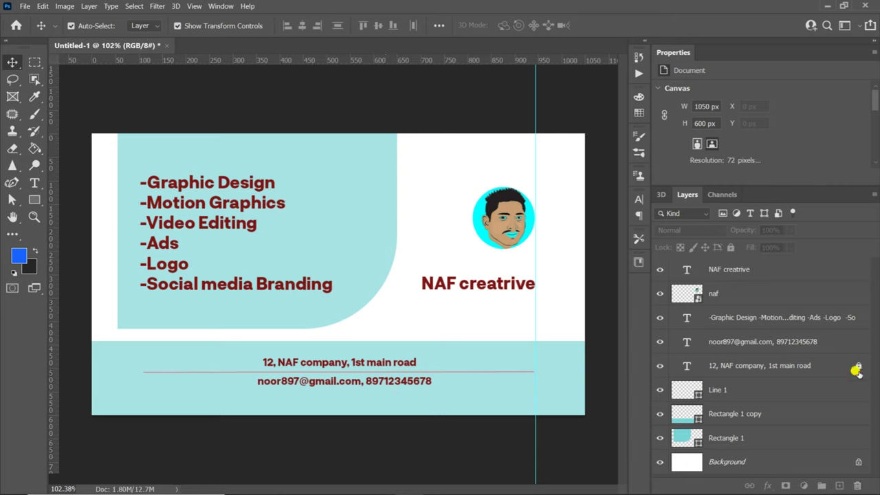
click(776, 367)
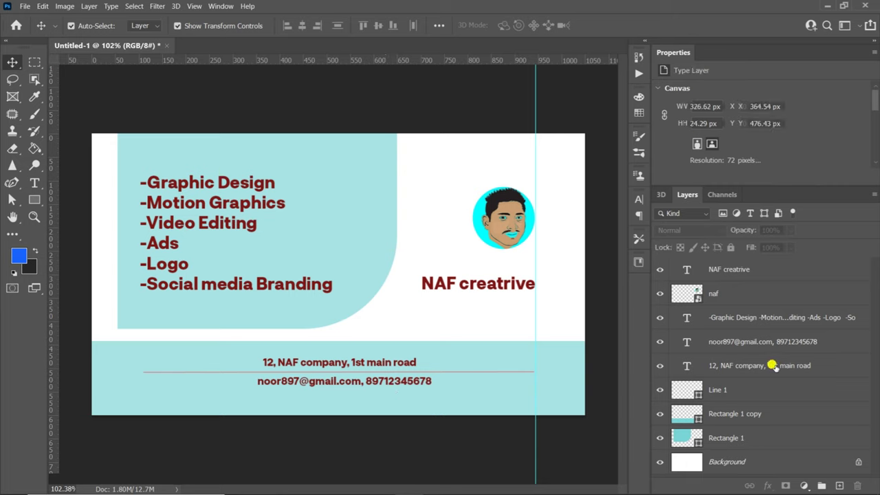
shift+click(744, 344)
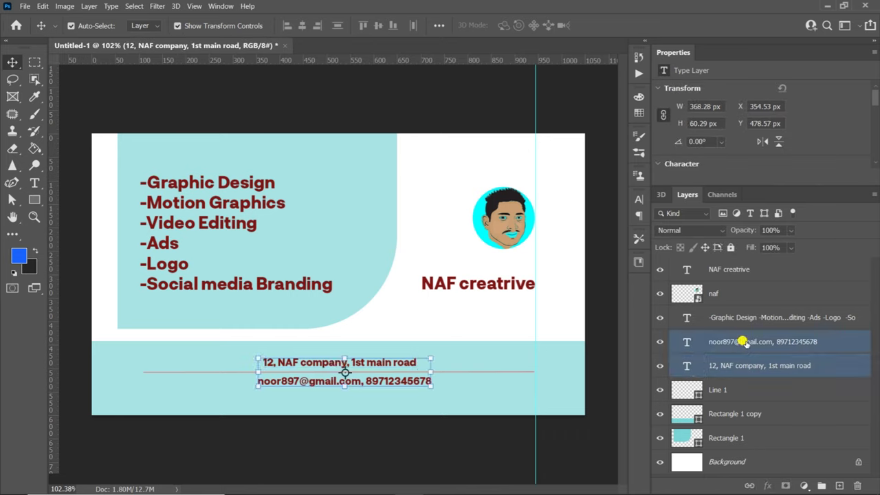
shift+click(722, 389)
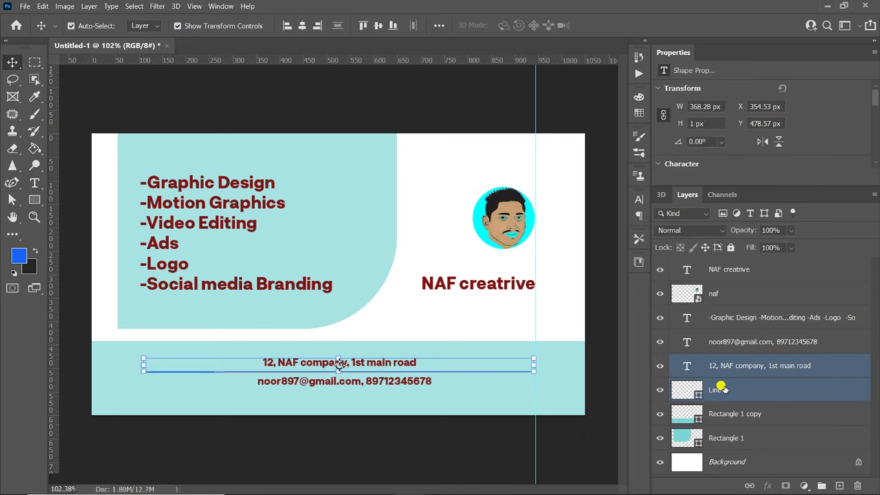
click(303, 27)
click(313, 96)
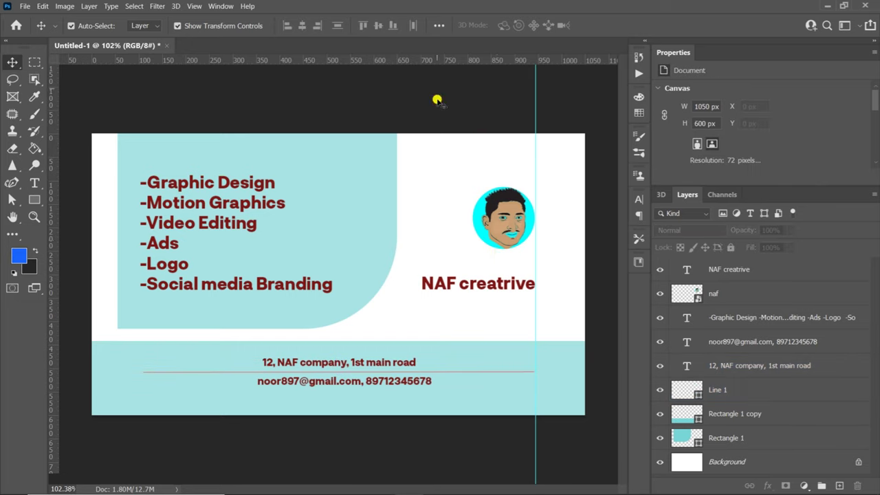
Nudge the address line to X 375.54 px, Y 474.43 px
click(218, 206)
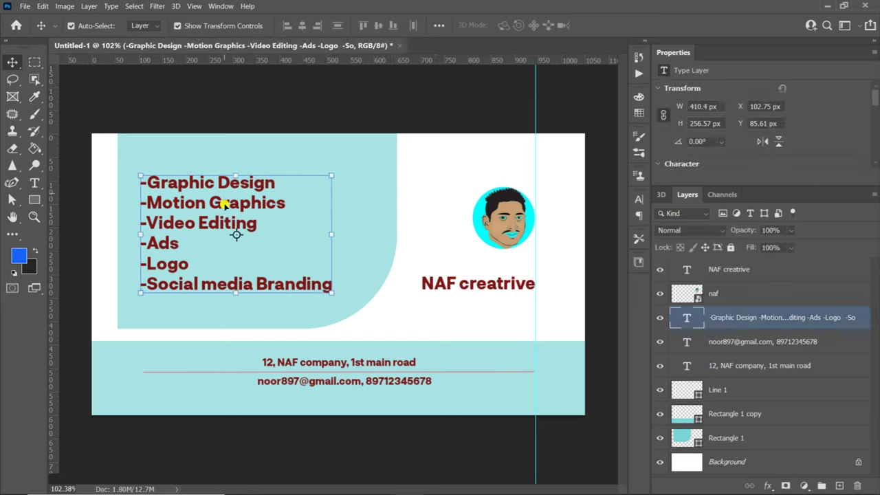
click(400, 118)
click(400, 119)
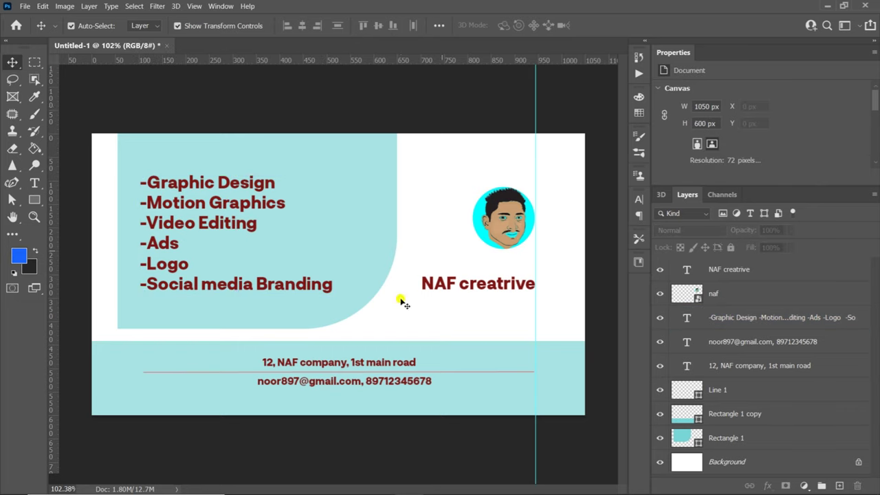
click(369, 362)
drag(369, 362, 375, 361)
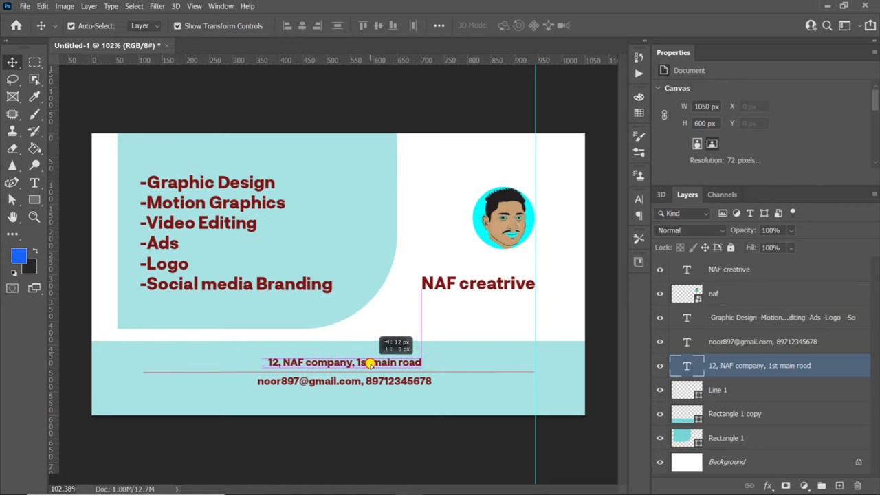
click(390, 96)
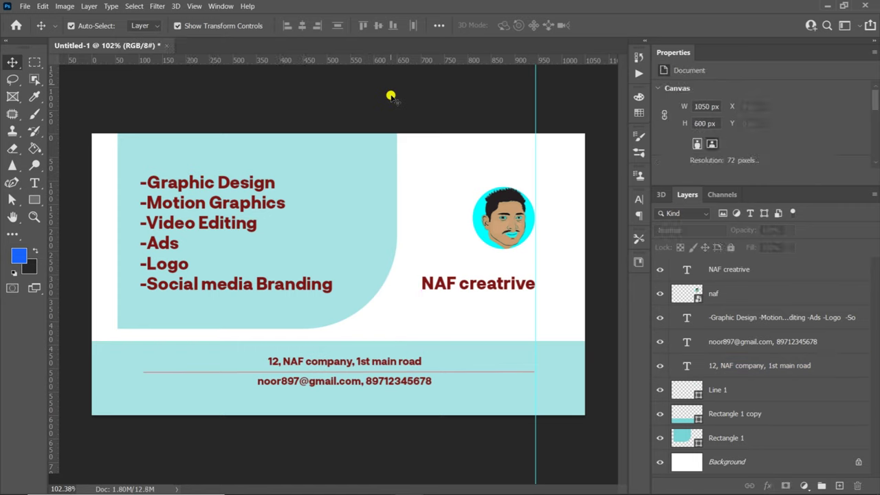